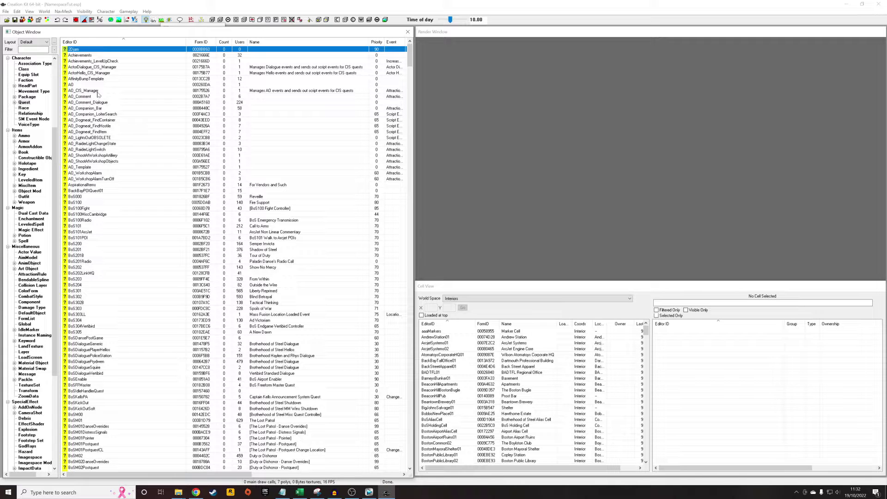
# - Scroll the Object Window category tree up to the top
pyautogui.scroll(7, 45, 115)
# - Create a male voice type with ID Tutorial_VoiceType among the VoiceType records
pyautogui.click(39, 114)
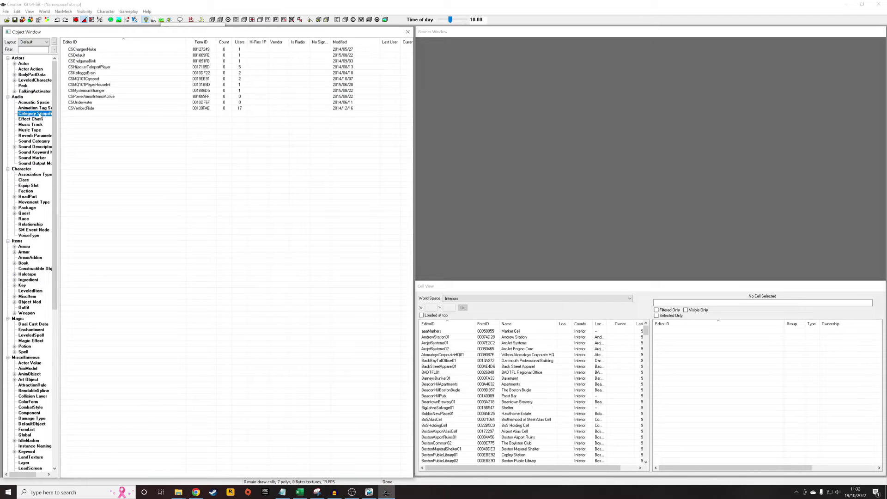
pyautogui.press('v')
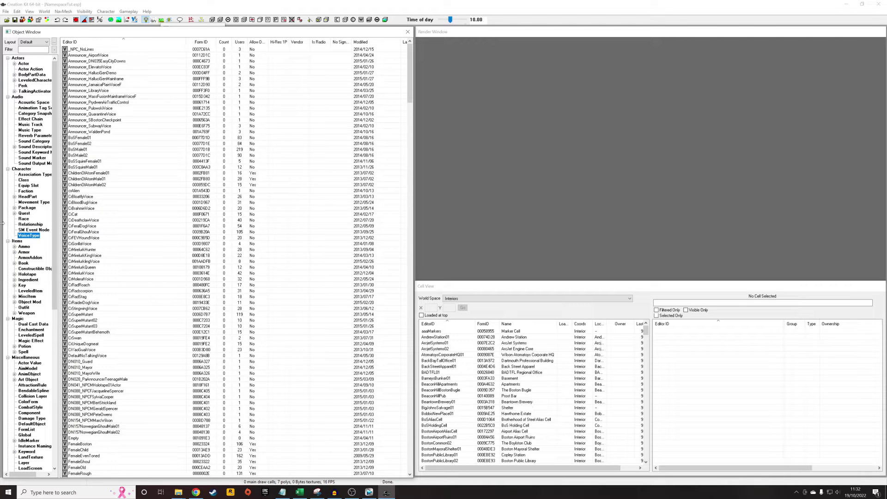
pyautogui.rightClick(111, 90)
pyautogui.click(124, 94)
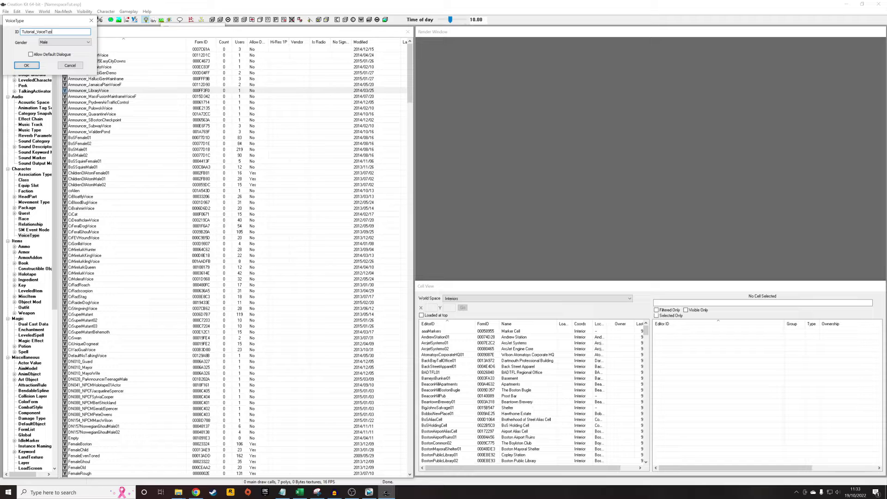
pyautogui.click(84, 43)
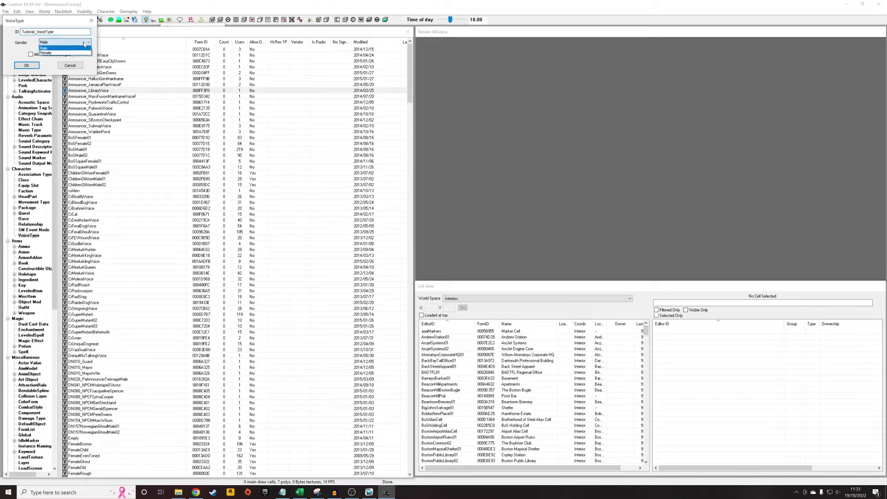
pyautogui.click(84, 43)
pyautogui.click(27, 65)
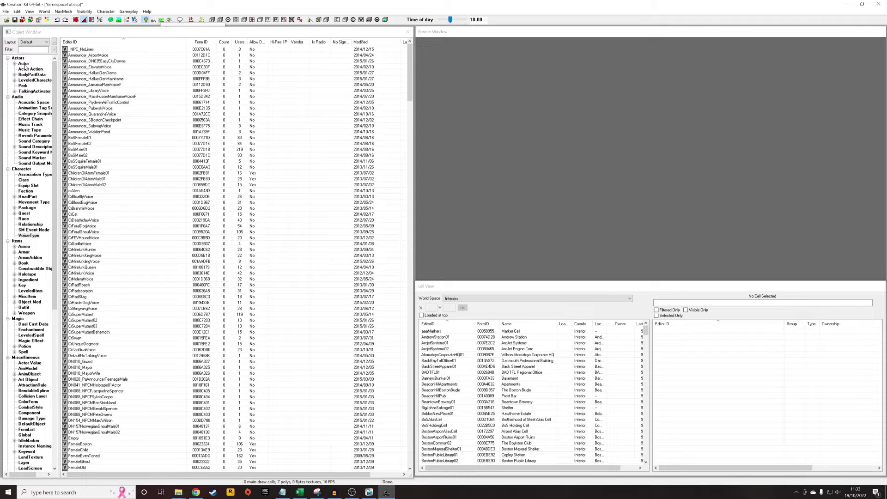
# - Create a new actor with ID Tutorial_HolotapeMan and enter its display name
pyautogui.click(24, 65)
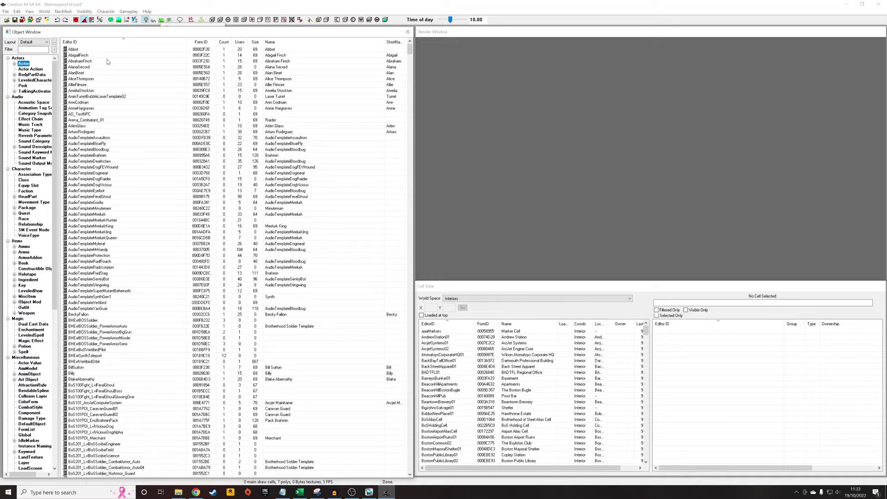
pyautogui.rightClick(107, 61)
pyautogui.click(139, 122)
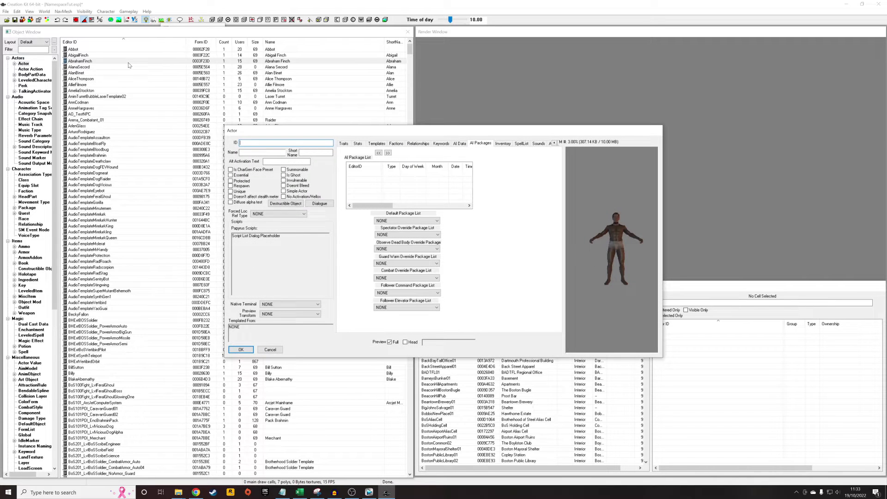
pyautogui.click(241, 153)
pyautogui.click(241, 143)
pyautogui.write('Tutorial_HolotapeMan')
pyautogui.click(249, 152)
pyautogui.write('Seddon4494')
# - Set the actor's Voice Type to Tutorial_VoiceType on the Traits tab and save it
pyautogui.click(344, 144)
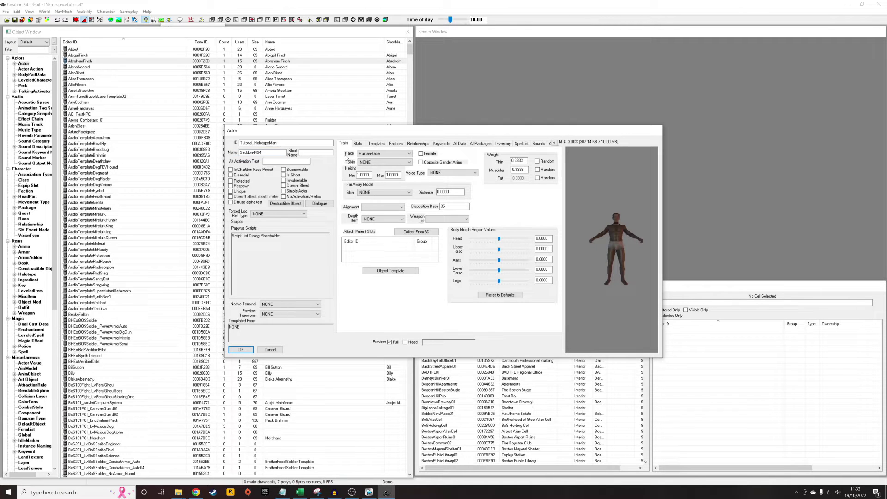
pyautogui.click(447, 174)
pyautogui.press('End')
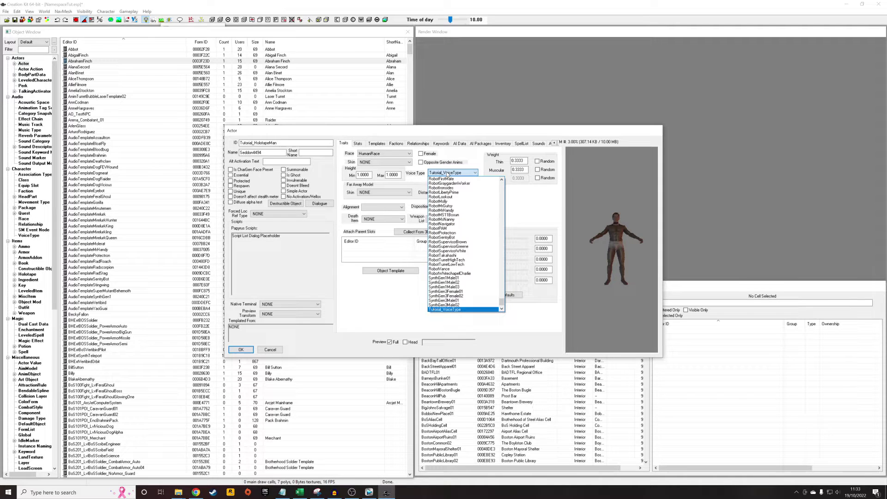
pyautogui.press('Return')
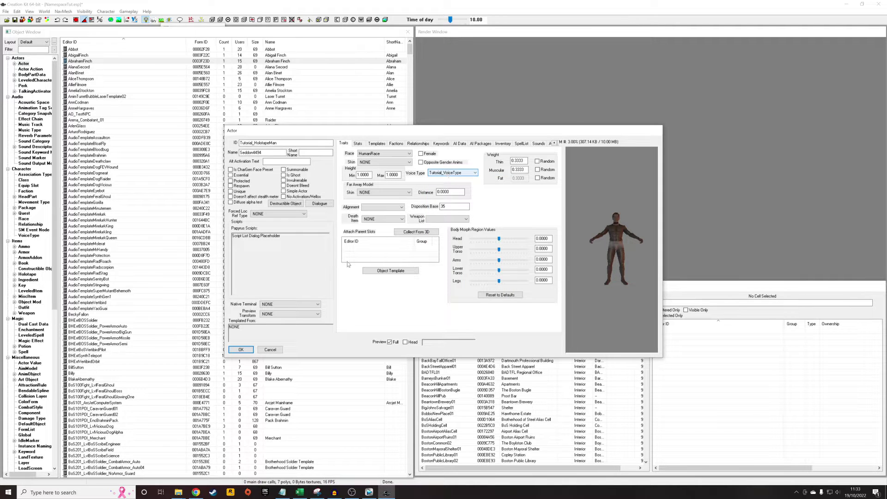
pyautogui.click(246, 351)
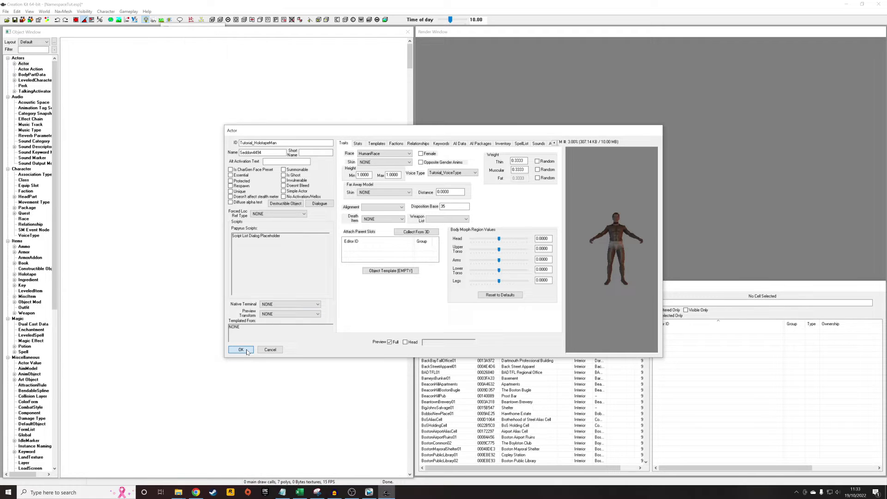
# - Save the plugin and bring up the Quest records in the Object Window
pyautogui.click(15, 20)
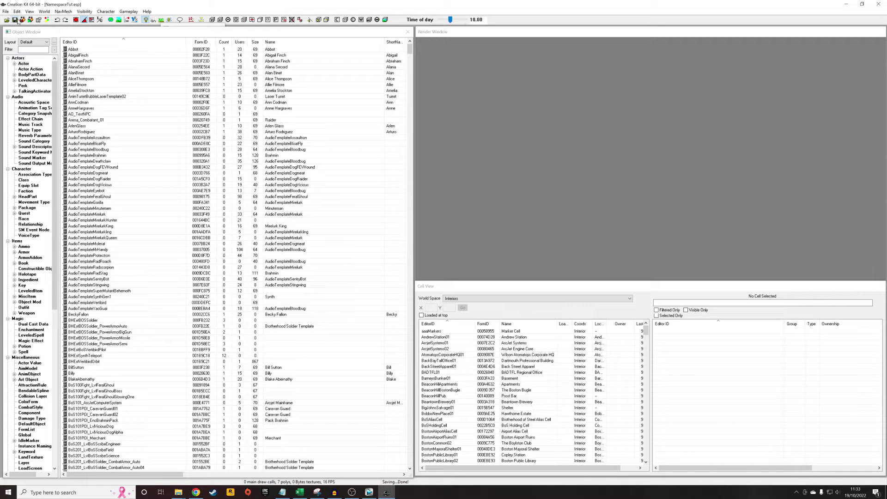
pyautogui.click(30, 69)
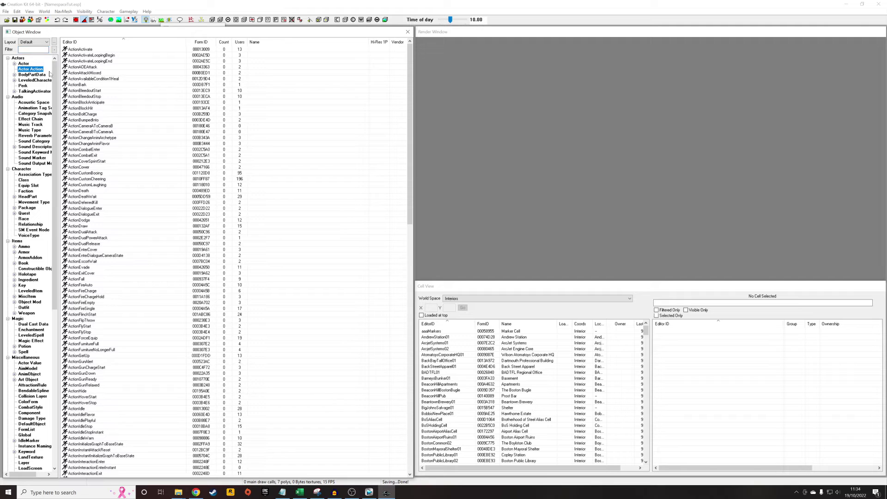
pyautogui.press('q')
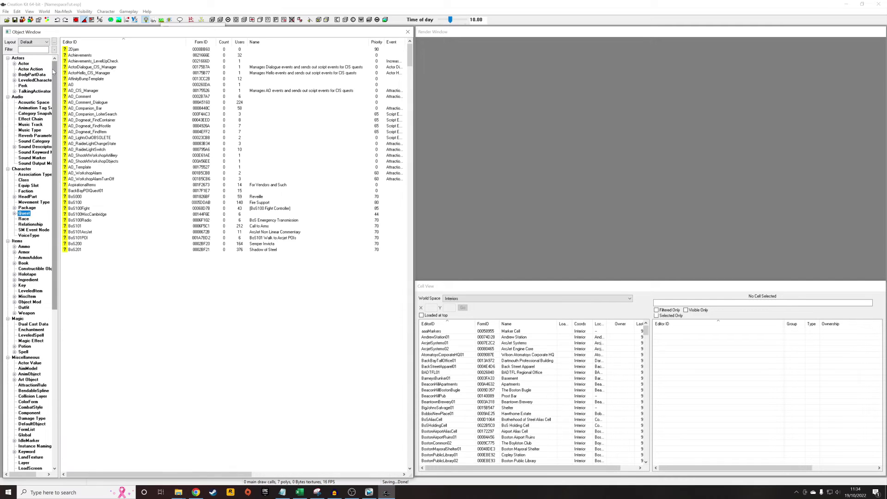
# - Create quest Tutorial_HolotapeQuest02, renaming it after the duplicate-ID warning
pyautogui.rightClick(98, 62)
pyautogui.click(114, 87)
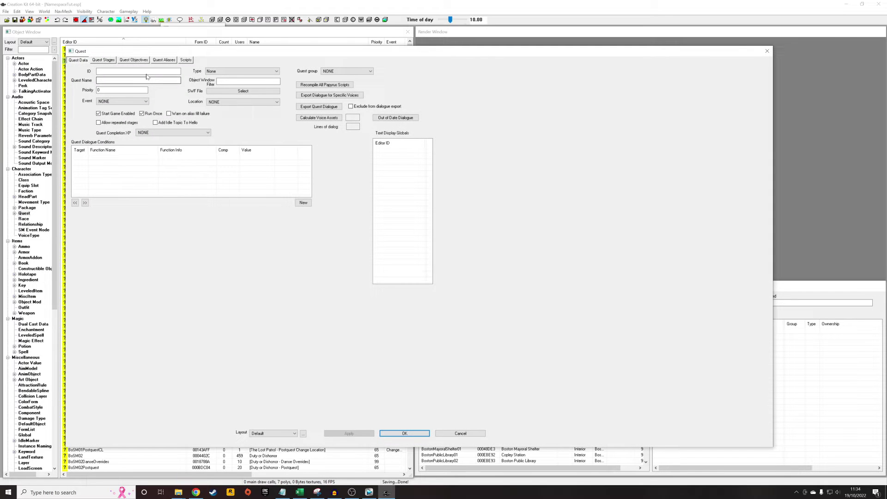
pyautogui.write('Tutorial_Holotape')
pyautogui.press('Tab')
pyautogui.press('Tab')
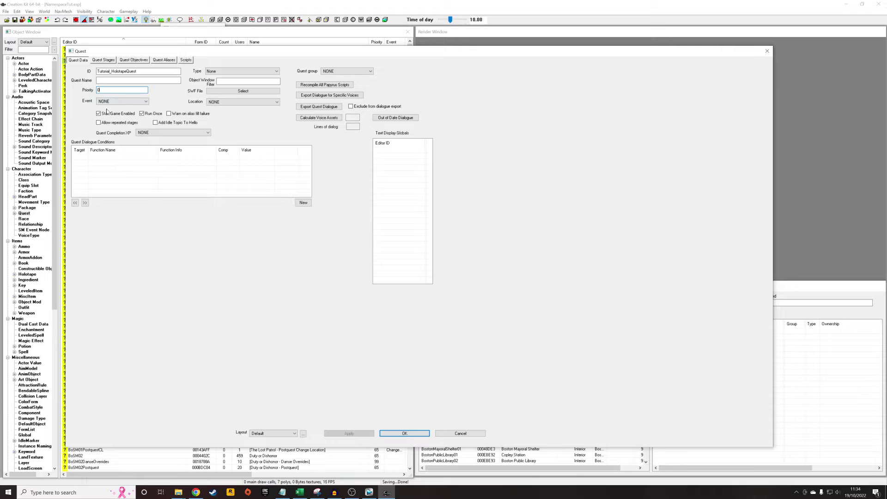
pyautogui.click(404, 434)
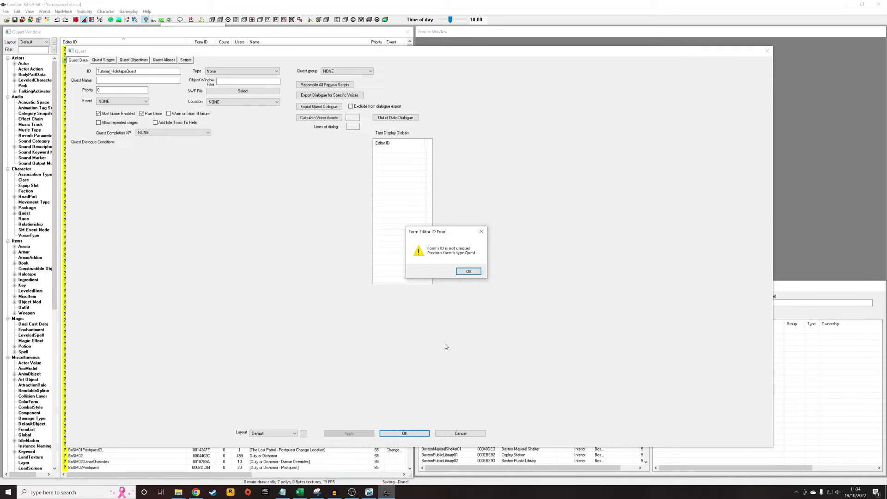
pyautogui.click(468, 271)
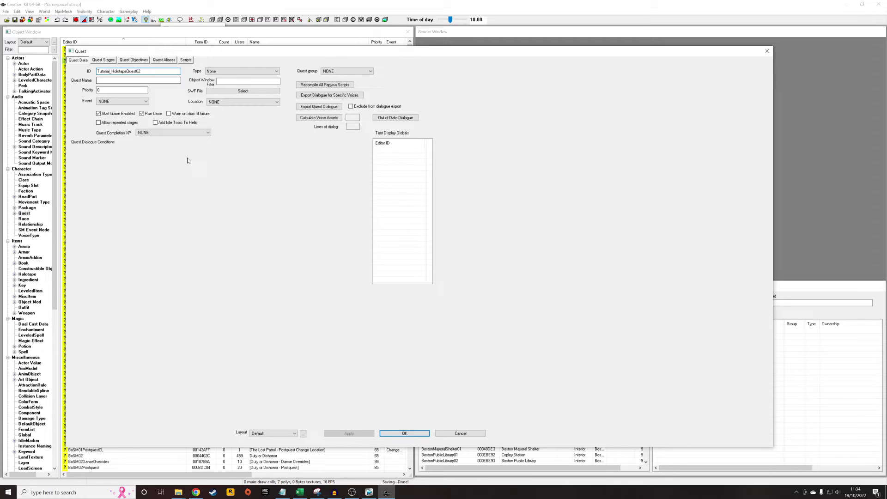
pyautogui.click(399, 433)
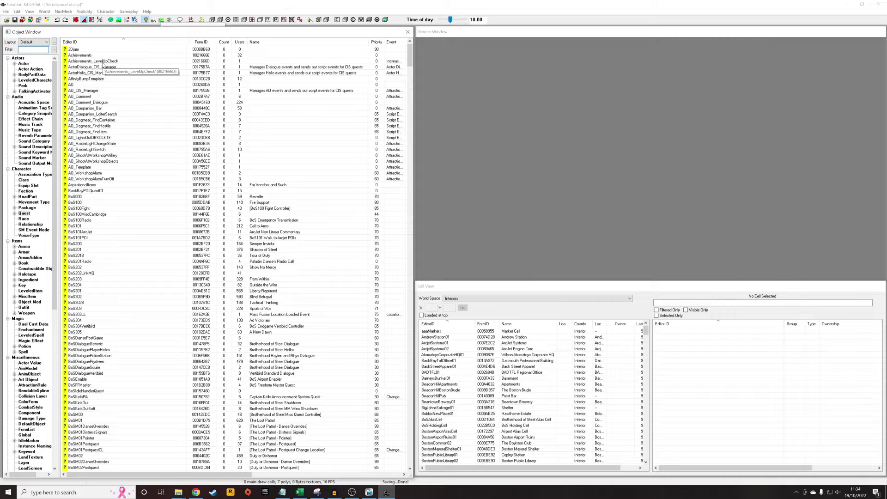
# - Filter by 'tutor', open Tutorial_HolotapeQuest02 and add scene Tutorial_HolotapeQuest02_Holotape01
pyautogui.write('tutor')
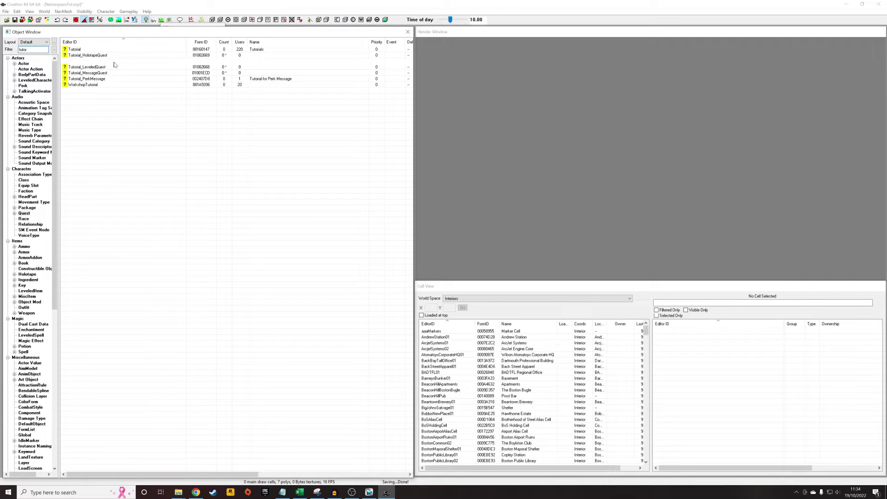
pyautogui.doubleClick(114, 61)
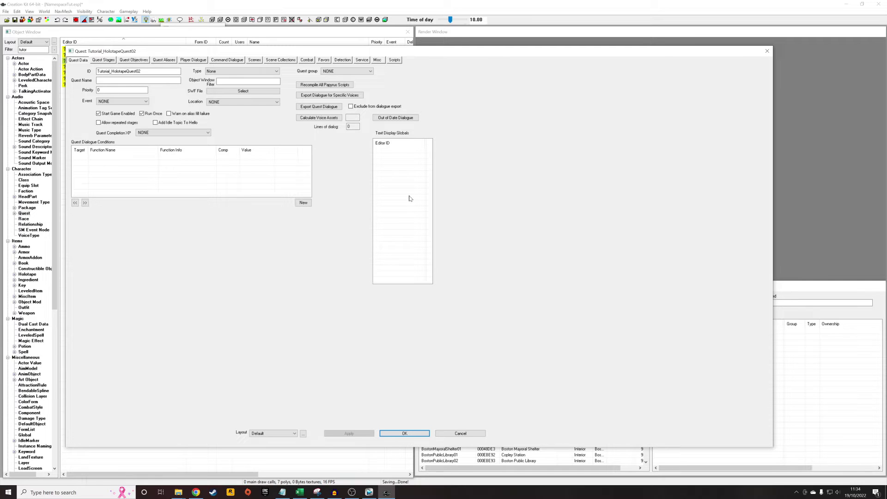
pyautogui.click(262, 60)
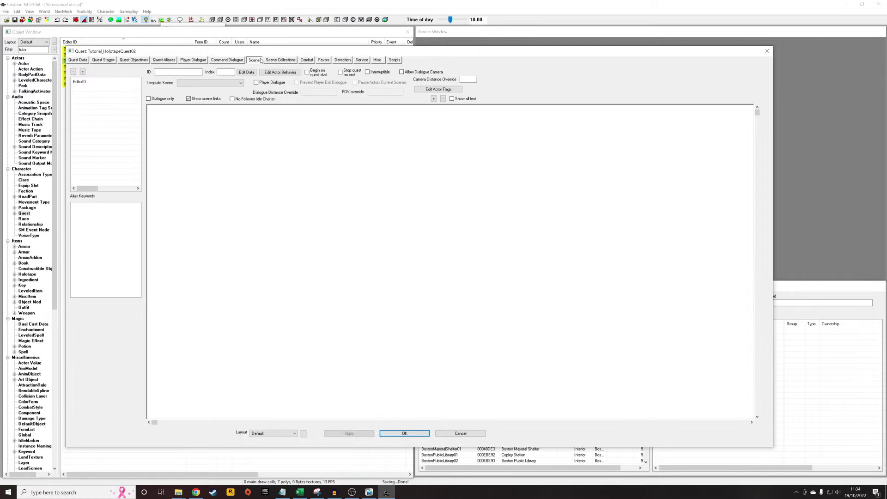
pyautogui.rightClick(96, 96)
pyautogui.click(112, 98)
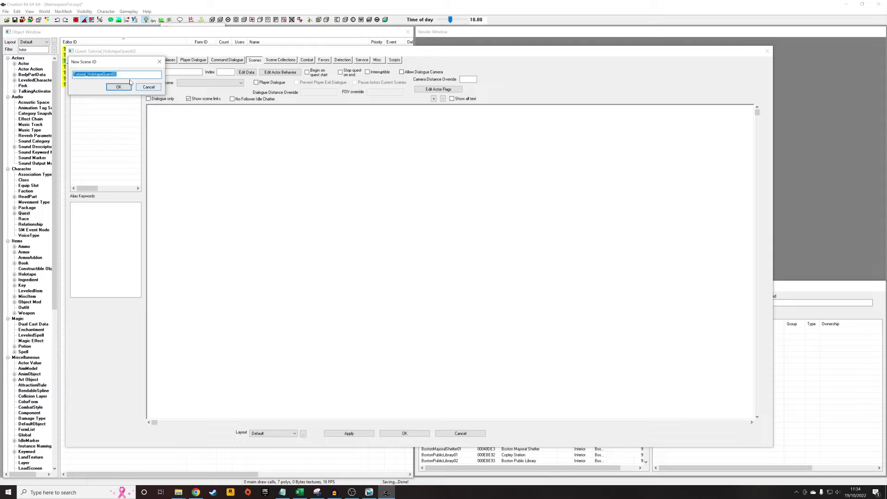
pyautogui.write('_Holotape01')
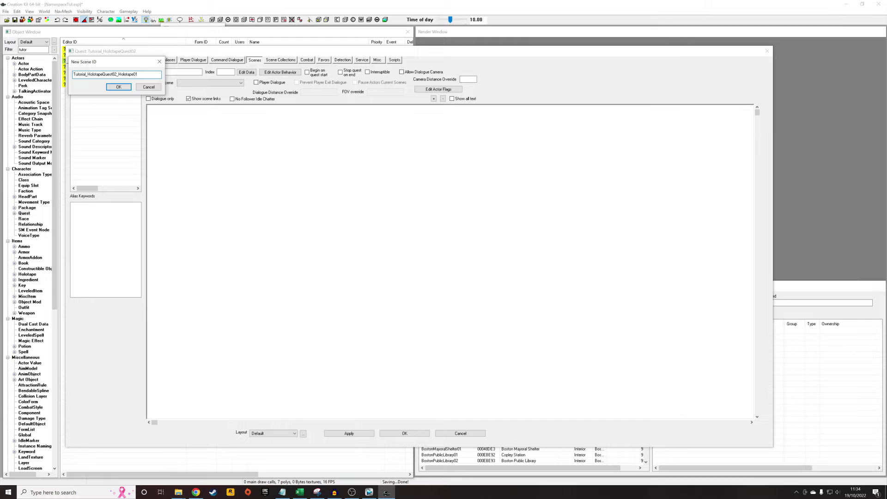
pyautogui.click(122, 87)
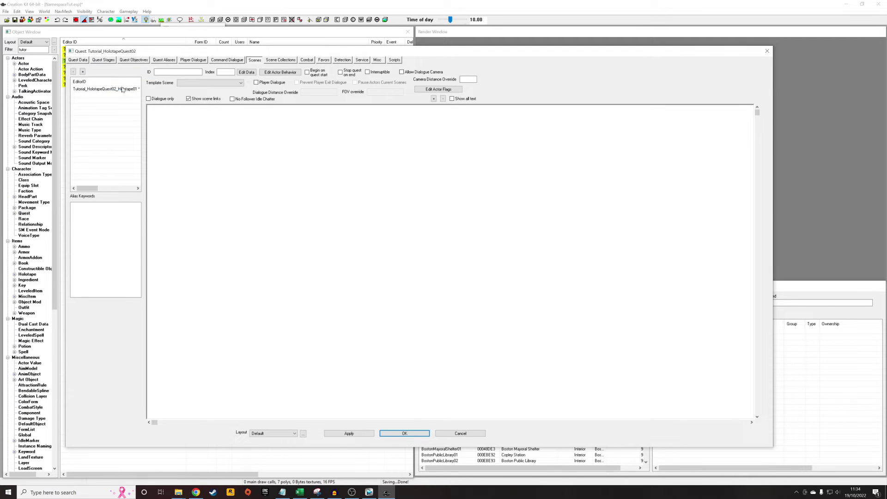
# - Add Player Default as an actor in the holotape scene
pyautogui.click(122, 89)
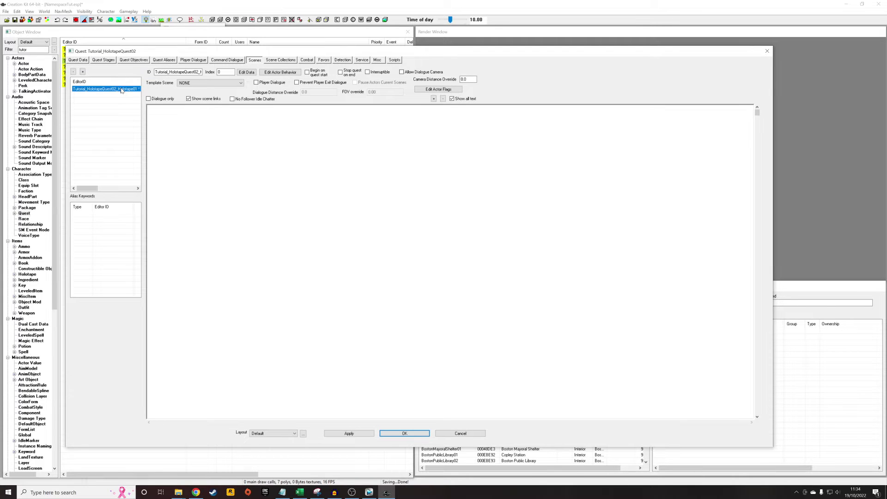
pyautogui.click(194, 132)
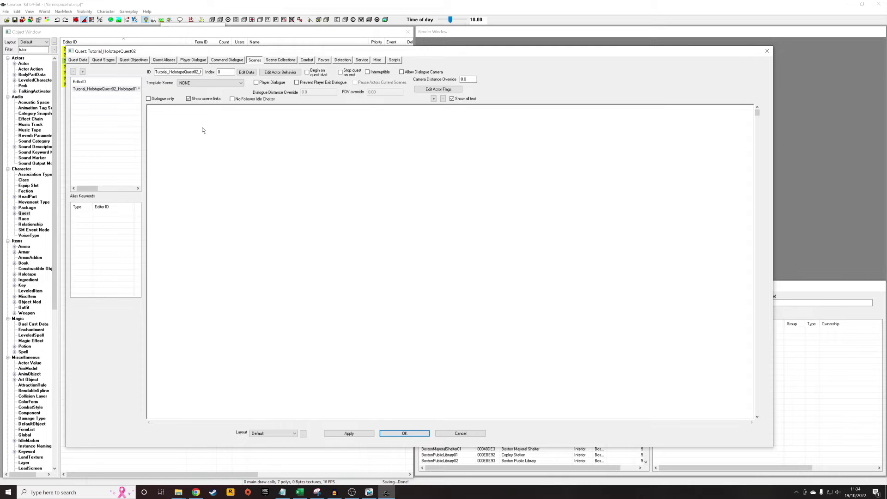
pyautogui.rightClick(201, 127)
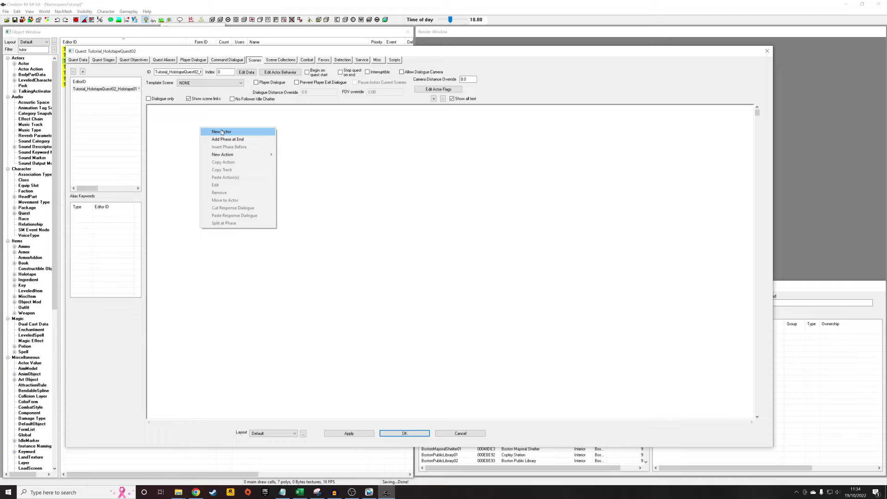
pyautogui.click(221, 132)
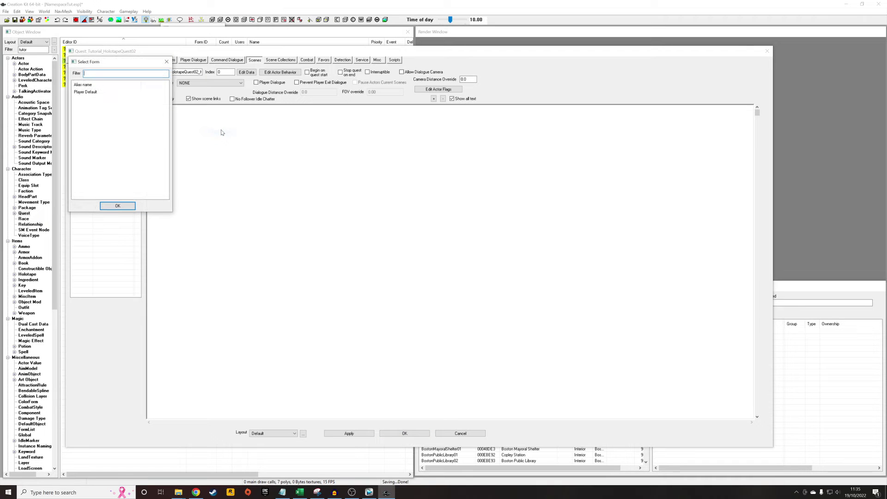
pyautogui.doubleClick(85, 92)
# - Add Phase 1 at the end of the scene
pyautogui.rightClick(268, 149)
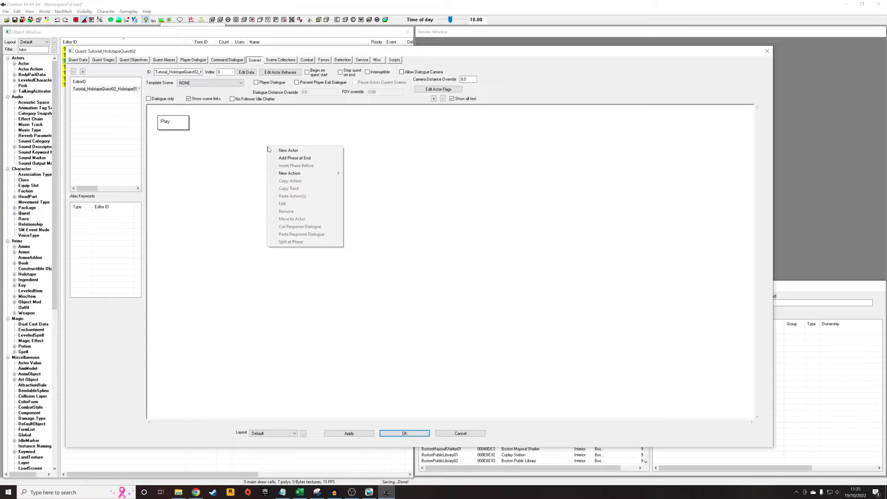
pyautogui.click(295, 158)
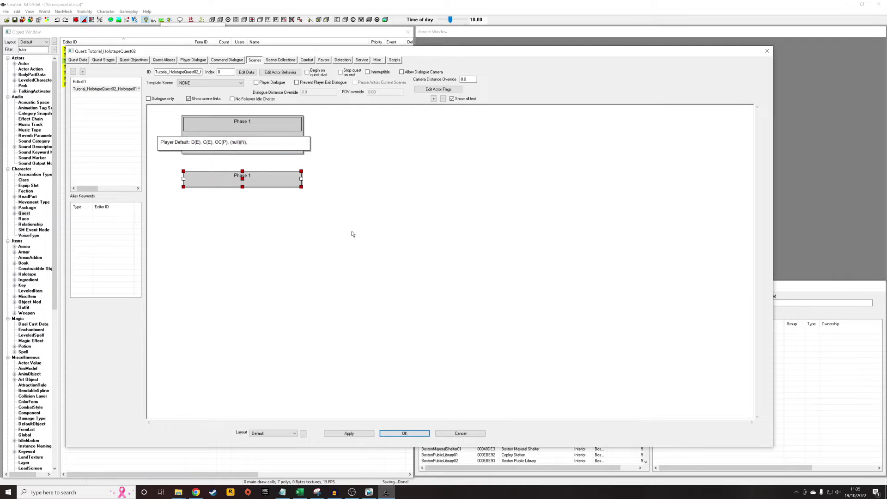
pyautogui.rightClick(269, 147)
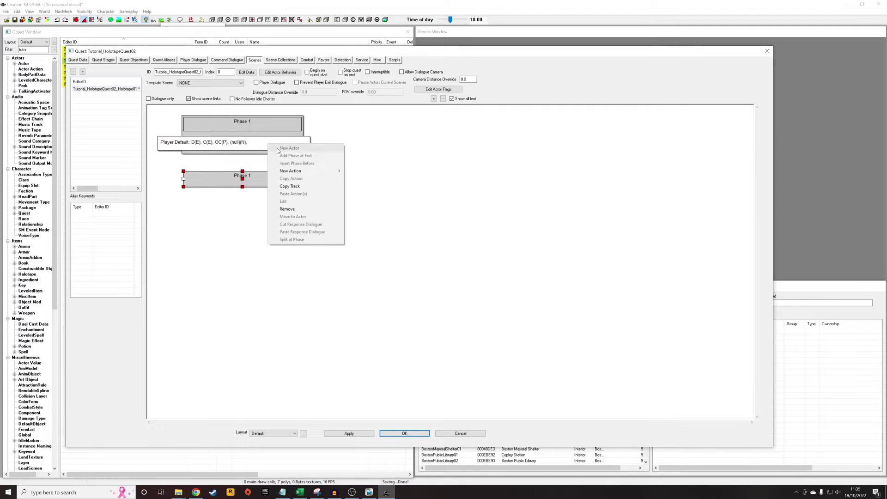
pyautogui.moveTo(305, 175)
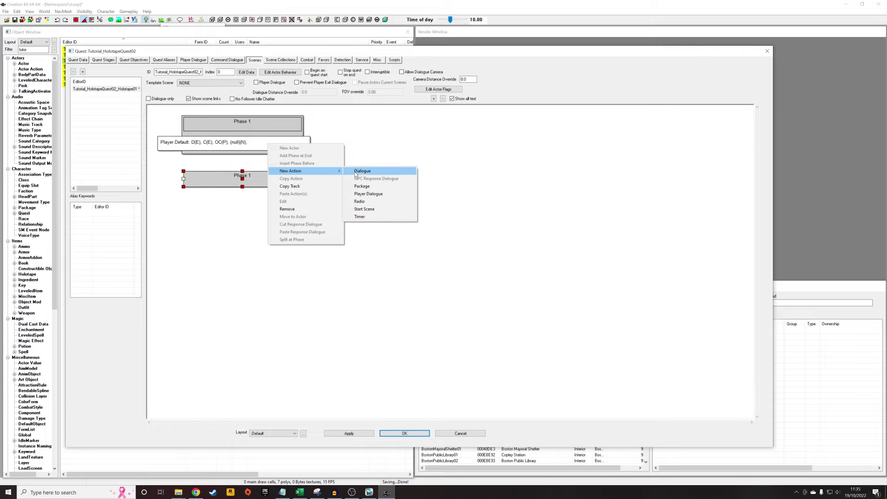
# - Add a Phase 1 radio action with the response 'This is a holotape recording for a tutorial.'
pyautogui.click(364, 201)
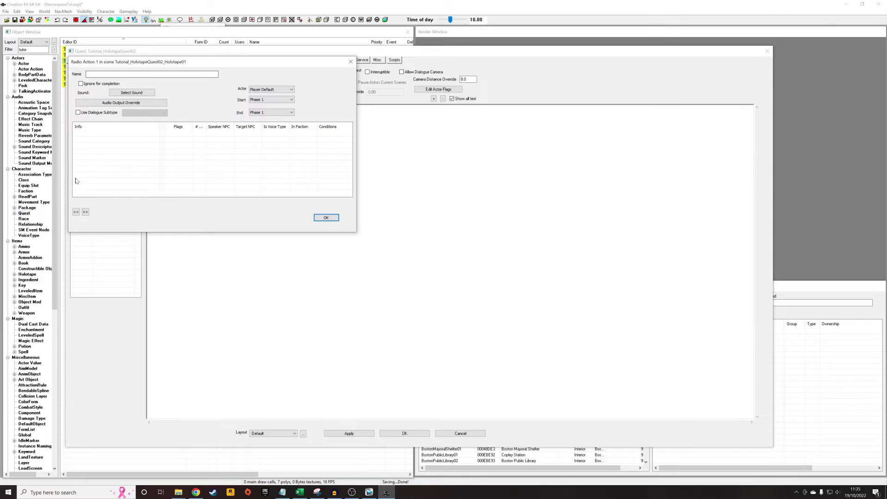
pyautogui.rightClick(102, 139)
pyautogui.click(116, 140)
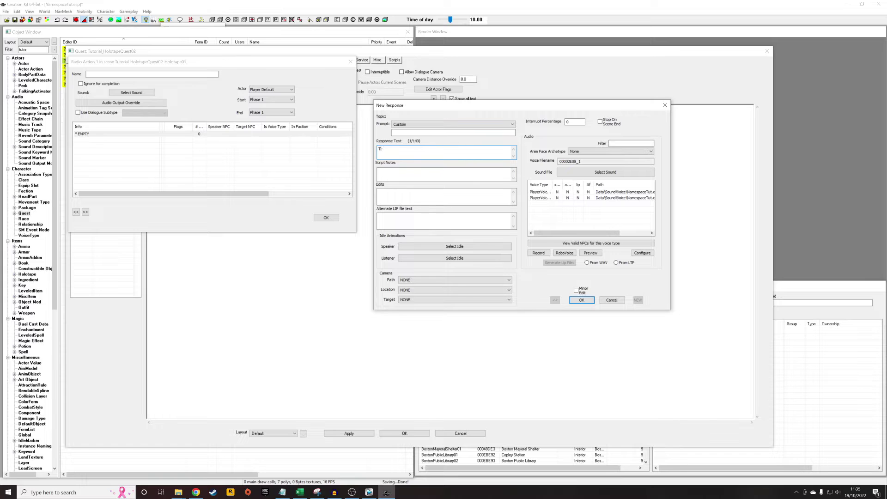
pyautogui.write('his is a holotape recording for a totitorial.')
pyautogui.click(582, 299)
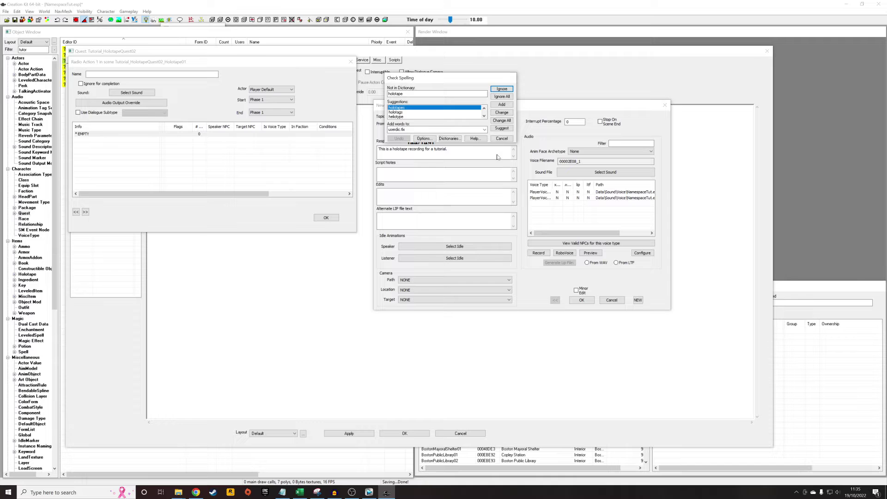
pyautogui.click(501, 88)
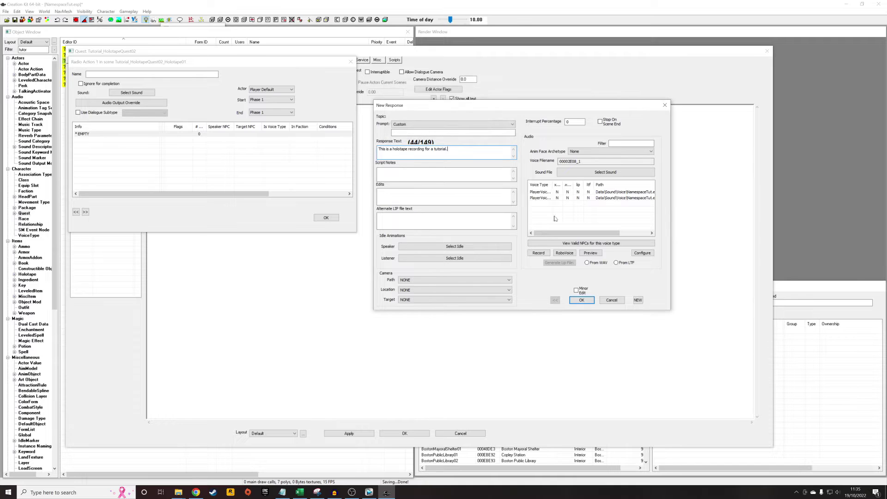
# - Accept the response and set its Topic Info speaker to Tutorial_HolotapeMan
pyautogui.click(582, 300)
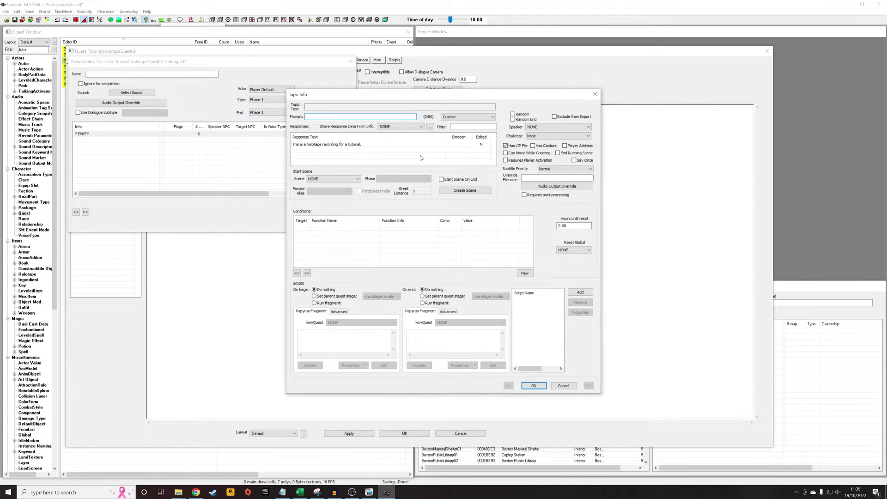
pyautogui.click(539, 127)
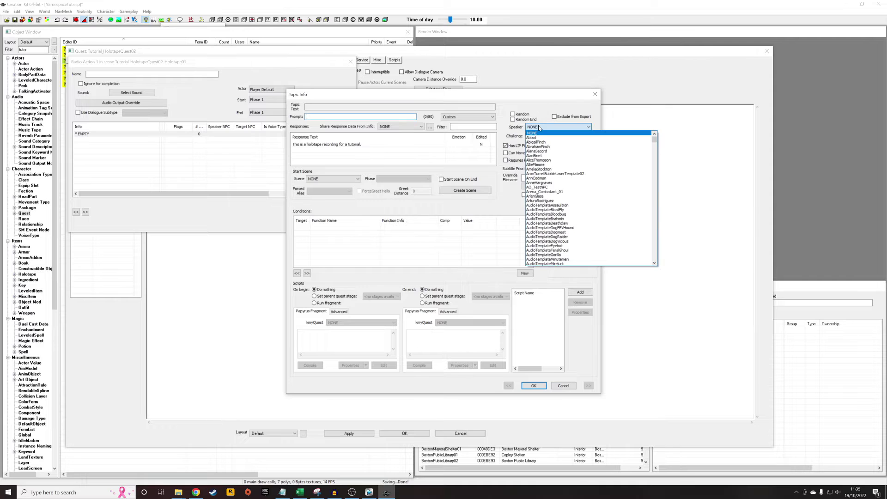
pyautogui.click(539, 127)
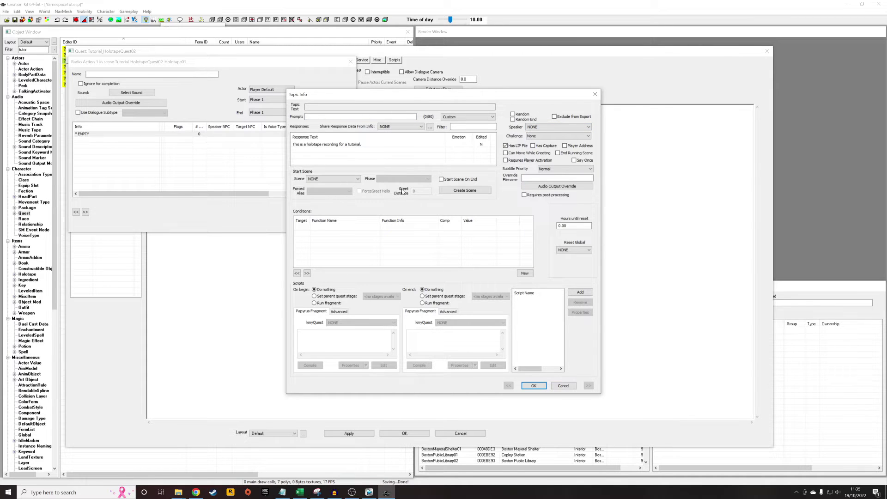
pyautogui.click(541, 127)
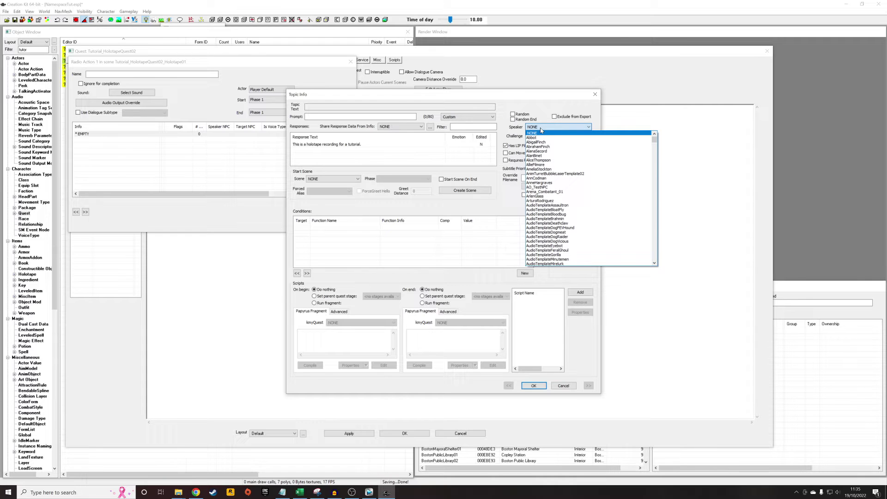
pyautogui.write('tut')
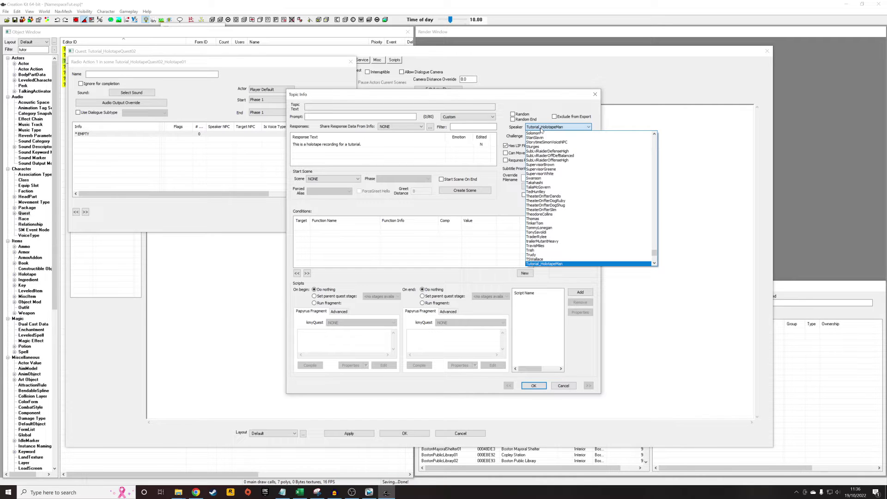
pyautogui.click(540, 128)
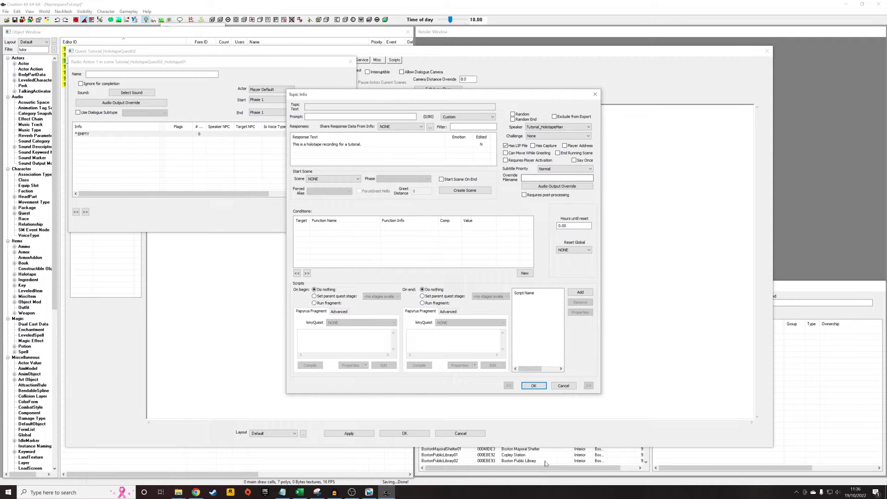
pyautogui.click(533, 387)
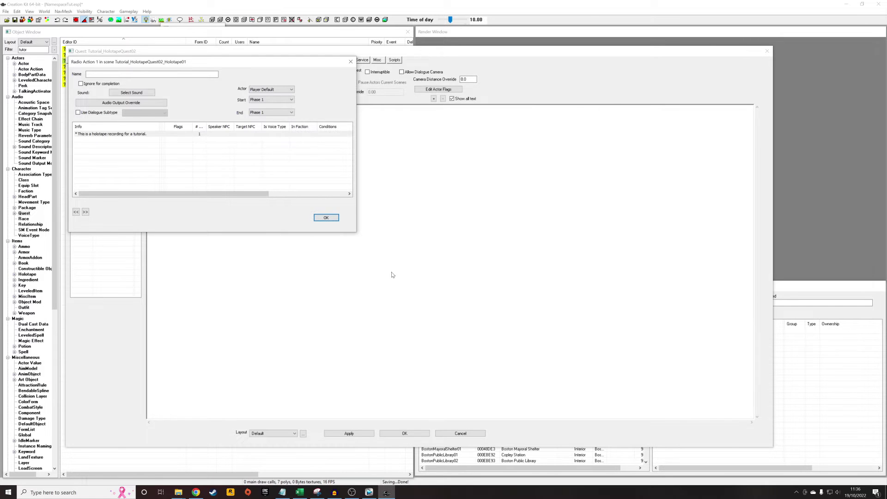
# - Reopen Action 1's radio action and the Topic Info of the tutorial holotape line
pyautogui.click(335, 218)
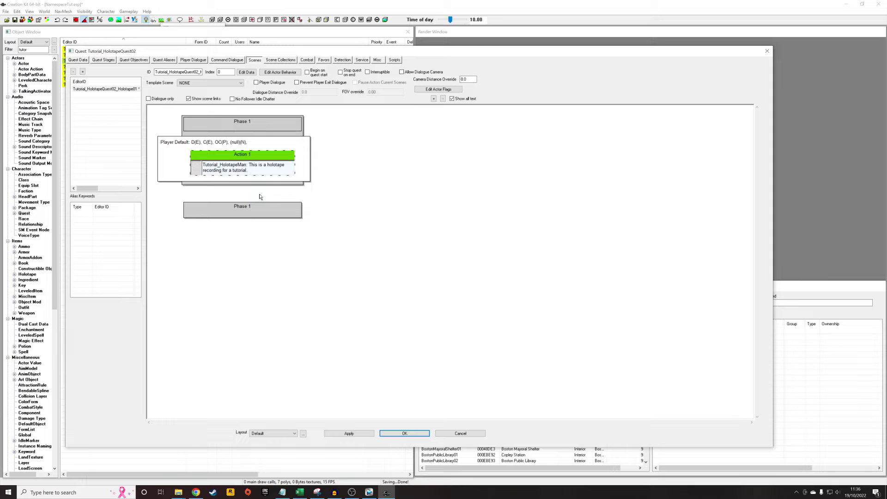
pyautogui.doubleClick(255, 169)
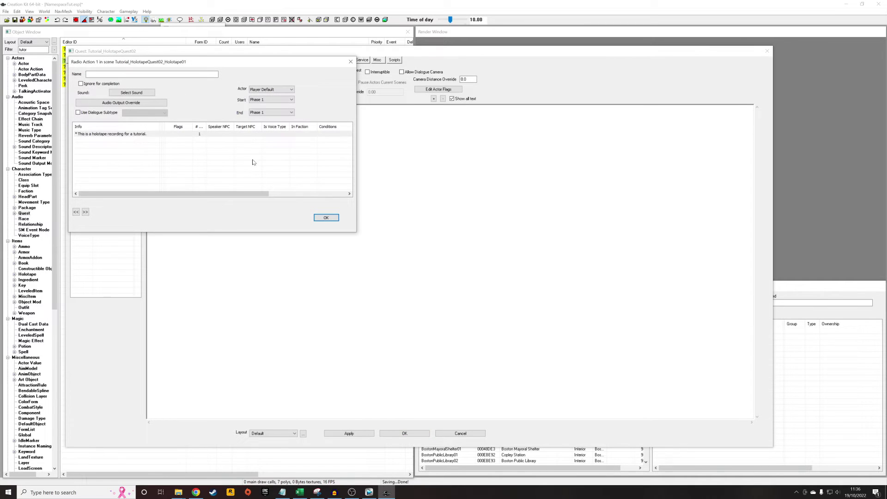
pyautogui.click(145, 134)
pyautogui.doubleClick(145, 134)
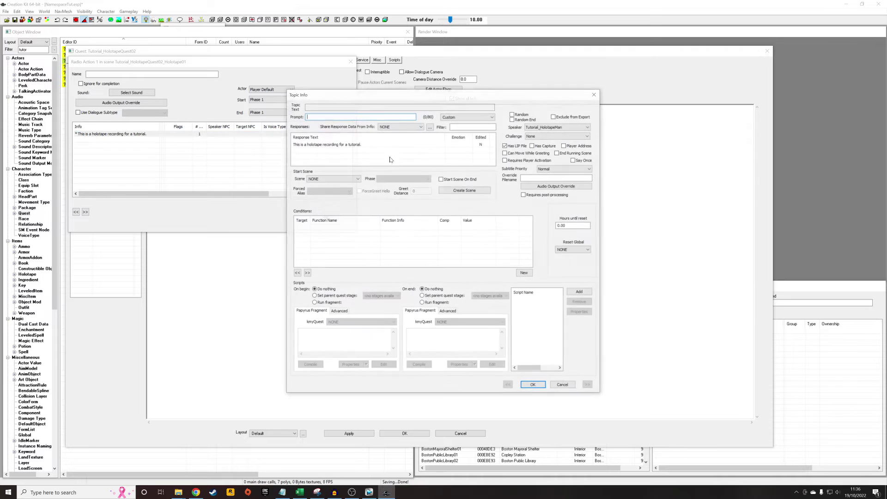
pyautogui.doubleClick(371, 143)
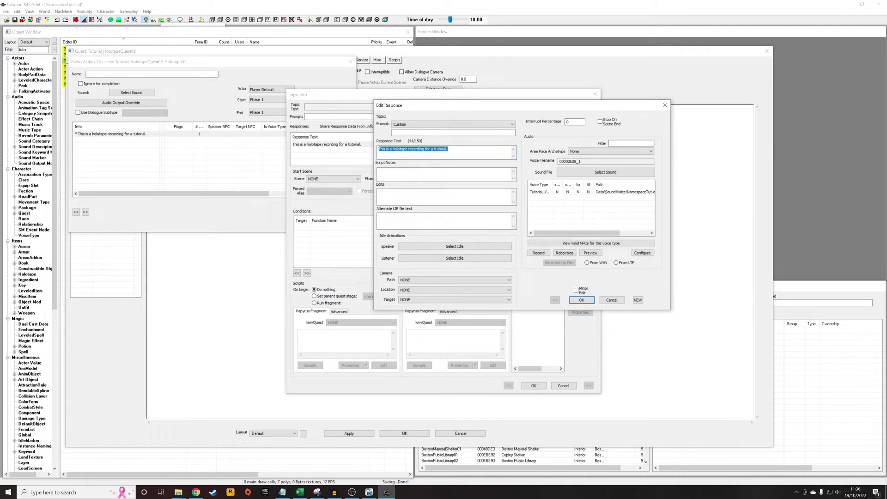
pyautogui.click(612, 300)
pyautogui.click(565, 385)
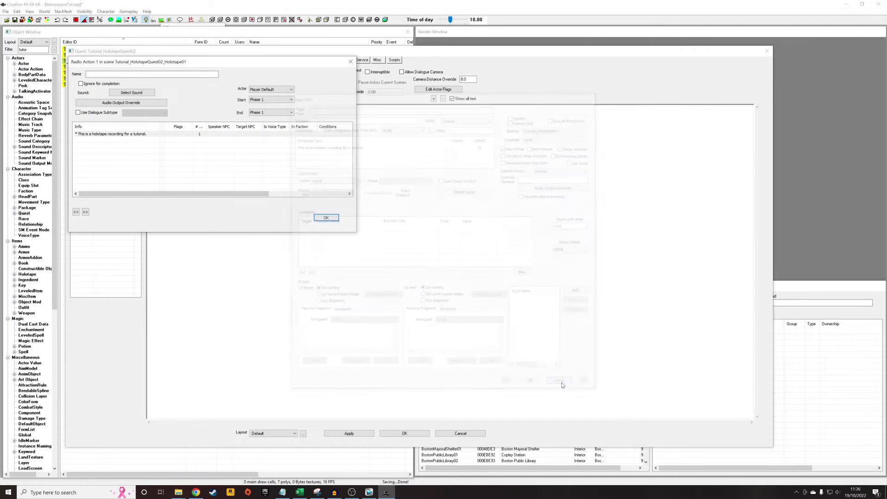
pyautogui.click(325, 216)
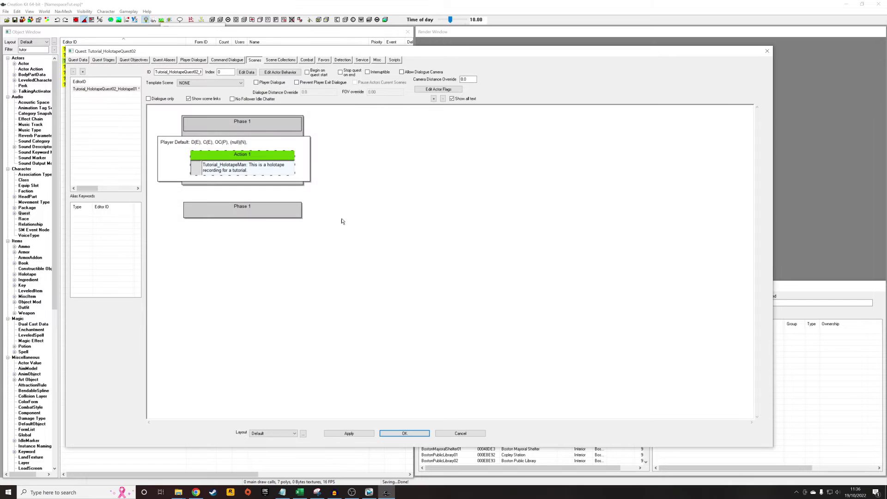
pyautogui.doubleClick(257, 170)
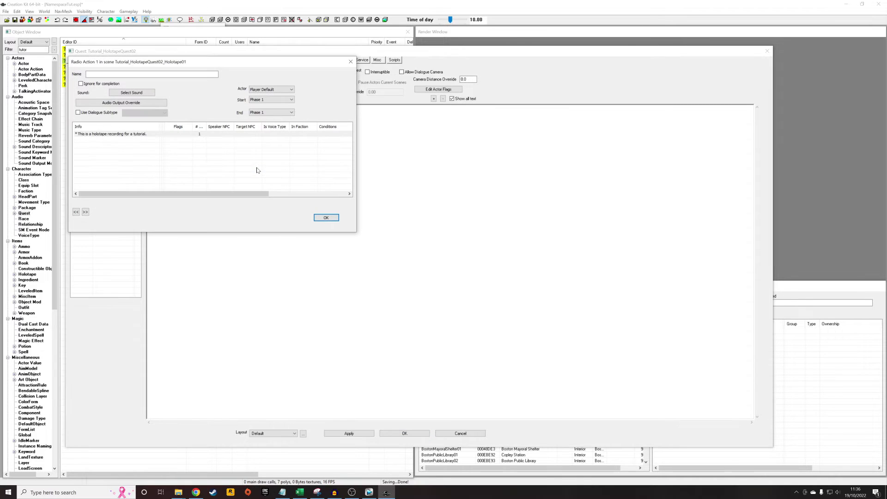
pyautogui.doubleClick(123, 134)
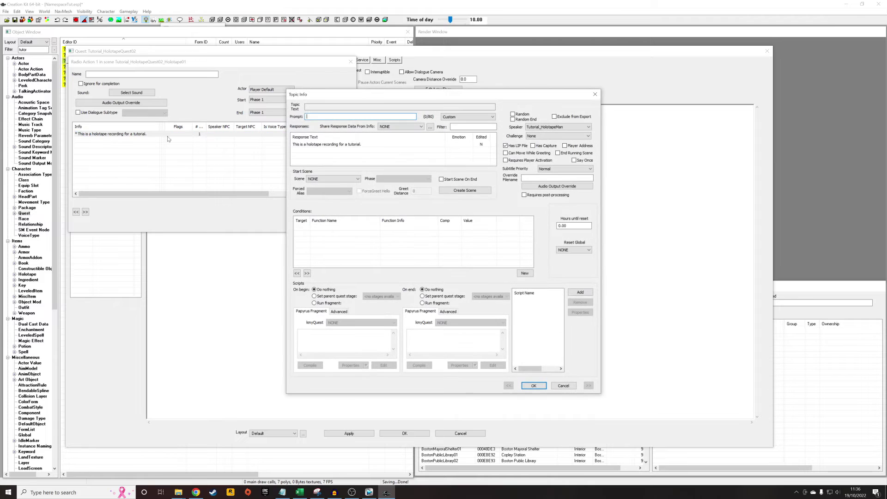
# - Record the holotape line's voice and save the WAV into the voice folders
pyautogui.doubleClick(346, 144)
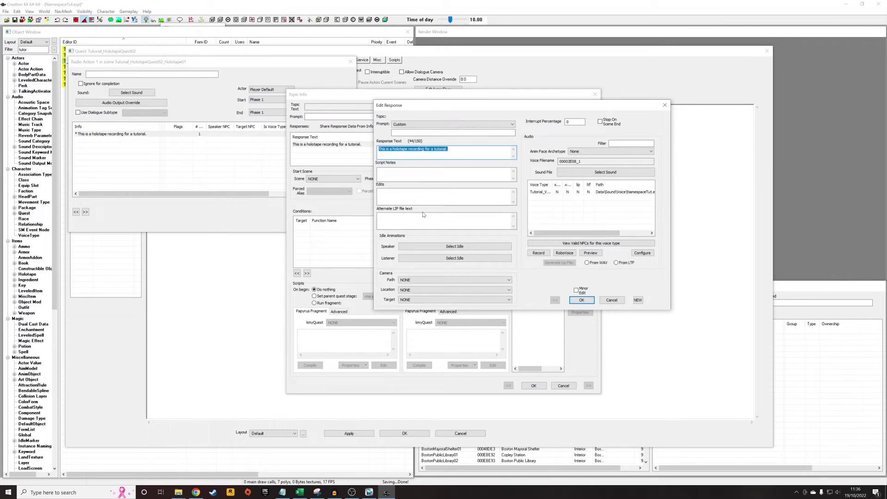
pyautogui.click(537, 253)
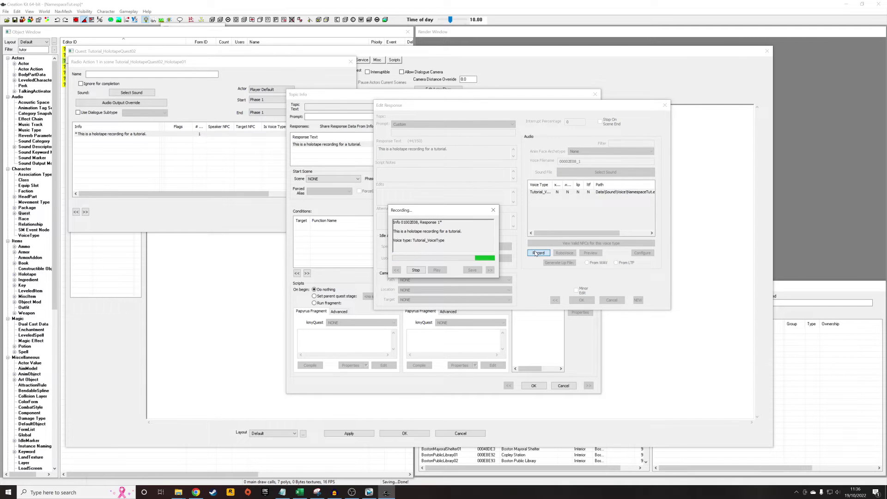
pyautogui.click(416, 270)
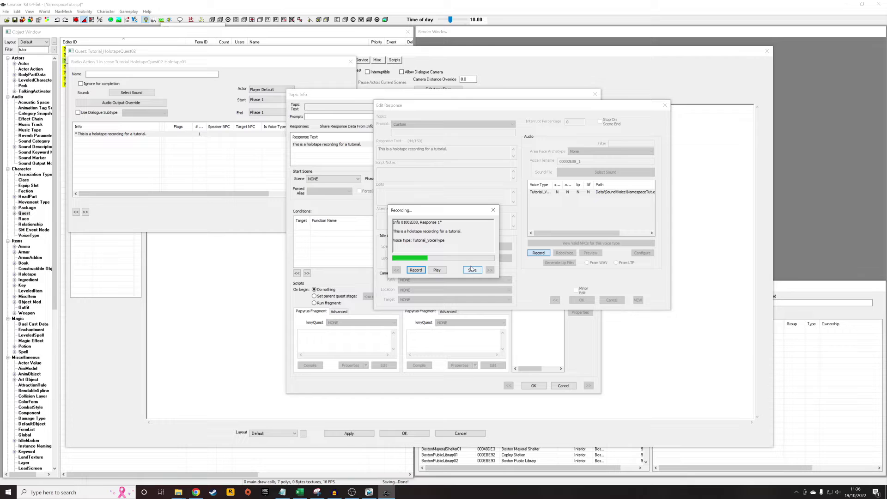
pyautogui.click(472, 270)
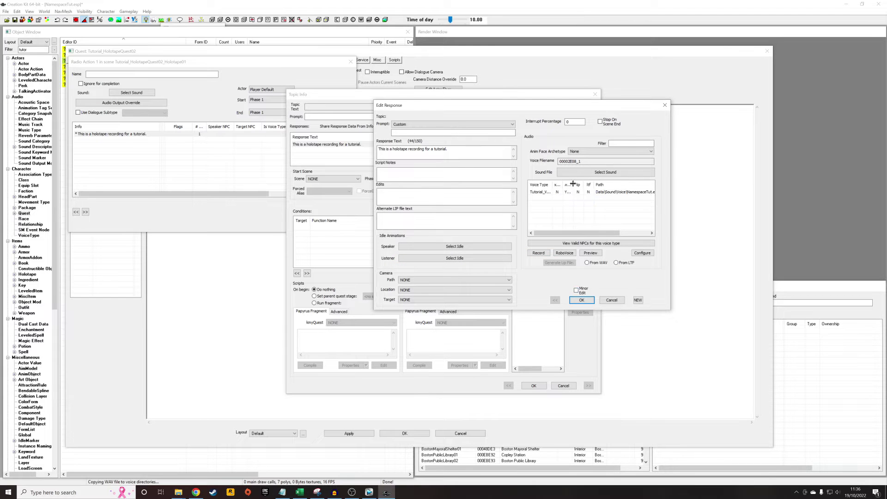
pyautogui.moveTo(574, 184); pyautogui.dragTo(576, 185)
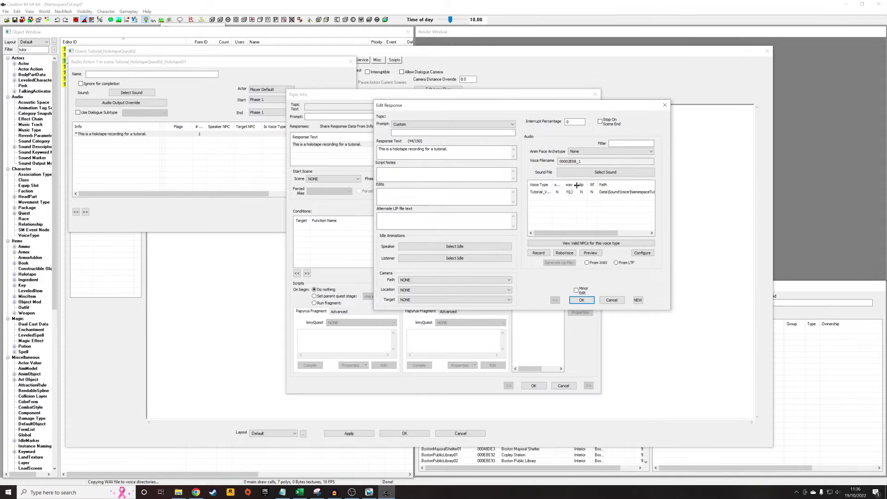
# - Confirm the response, Topic Info, radio action and quest, keeping all changes
pyautogui.click(582, 300)
pyautogui.click(533, 386)
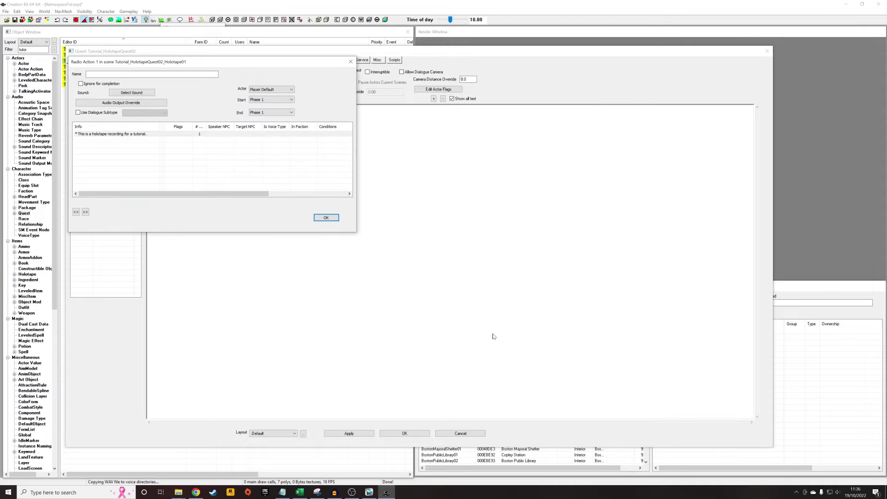
pyautogui.click(325, 218)
pyautogui.click(404, 433)
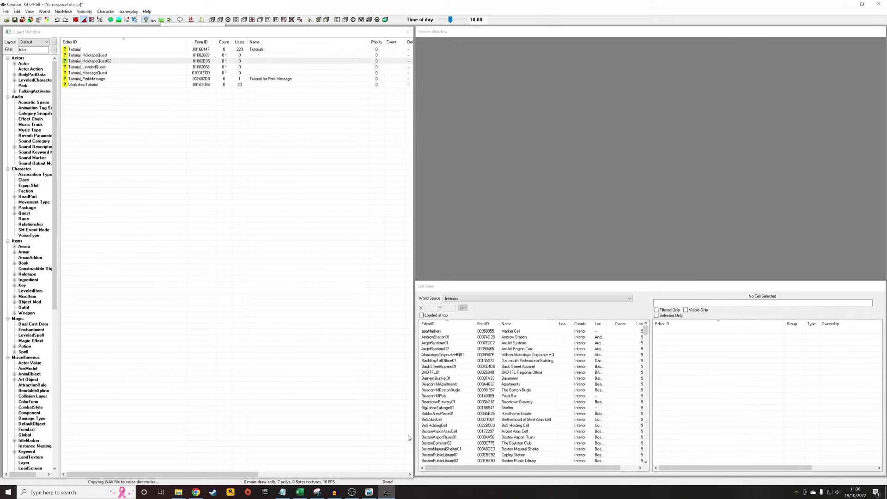
# - Save the plugin, then open the Data\Sound\Voice folder in File Explorer
pyautogui.hotkey('ctrl', 's')
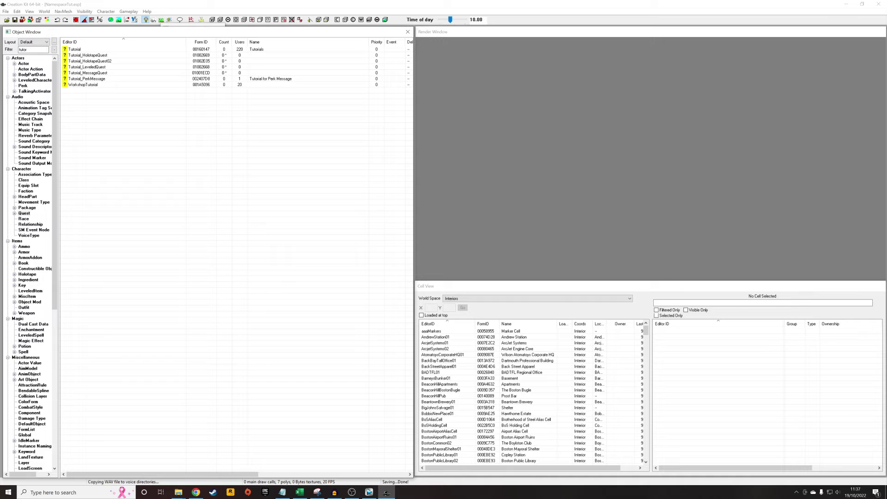
pyautogui.click(178, 492)
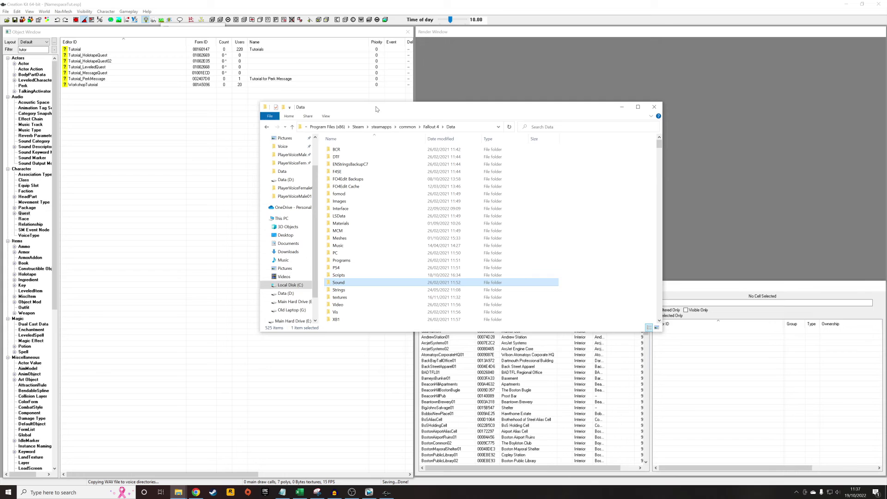
pyautogui.doubleClick(368, 284)
pyautogui.doubleClick(344, 157)
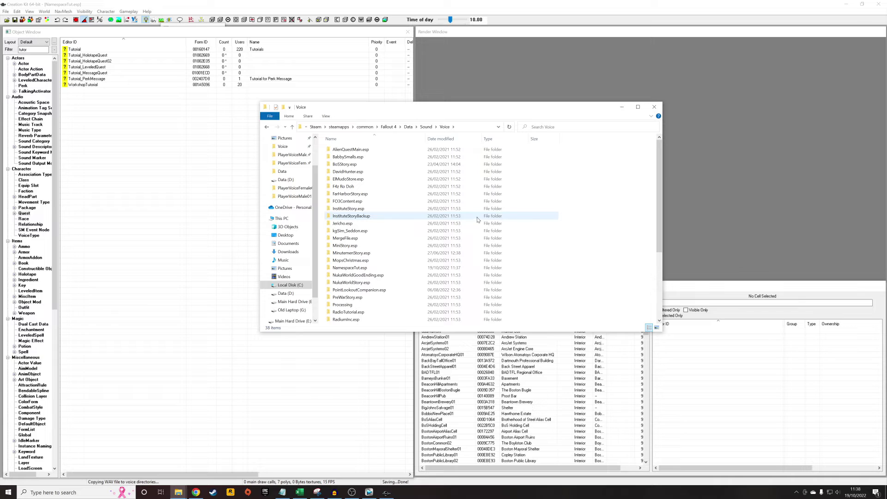
# - Open NamespaceTut.esp\Tutorial_VoiceType to locate the recorded 00002E08_1.wav file
pyautogui.click(503, 224)
pyautogui.press('n')
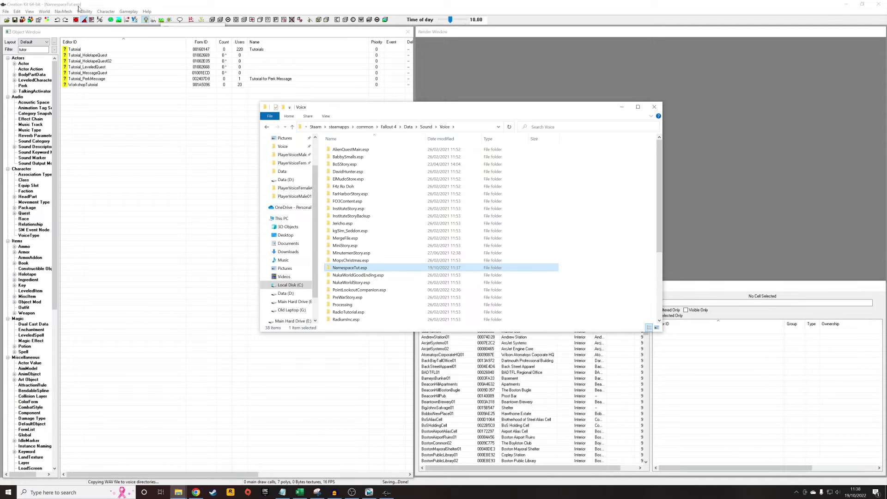
pyautogui.doubleClick(355, 268)
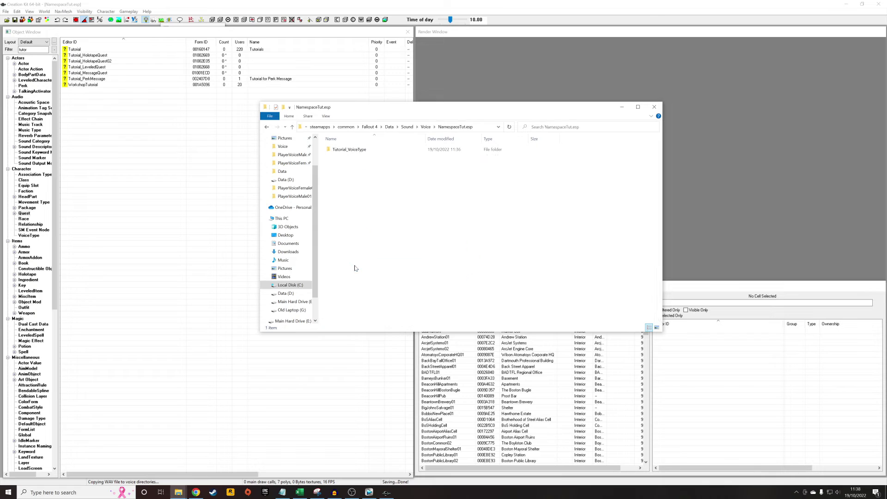
pyautogui.doubleClick(367, 152)
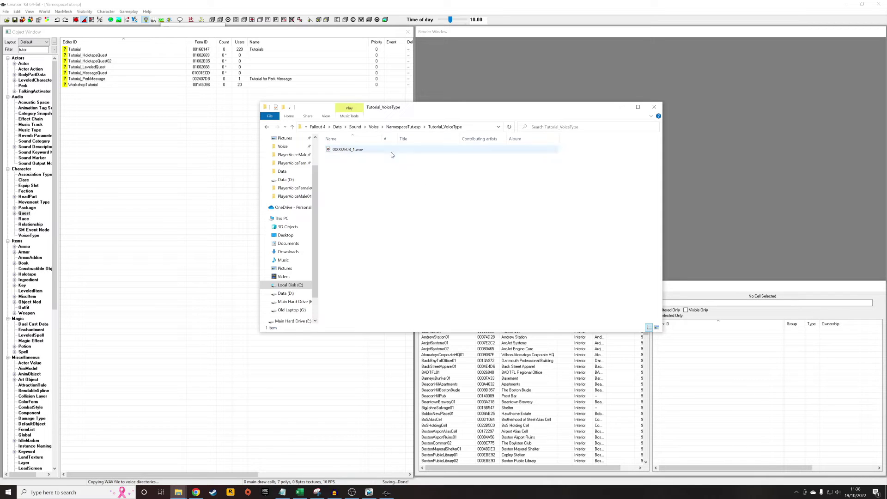
pyautogui.click(99, 61)
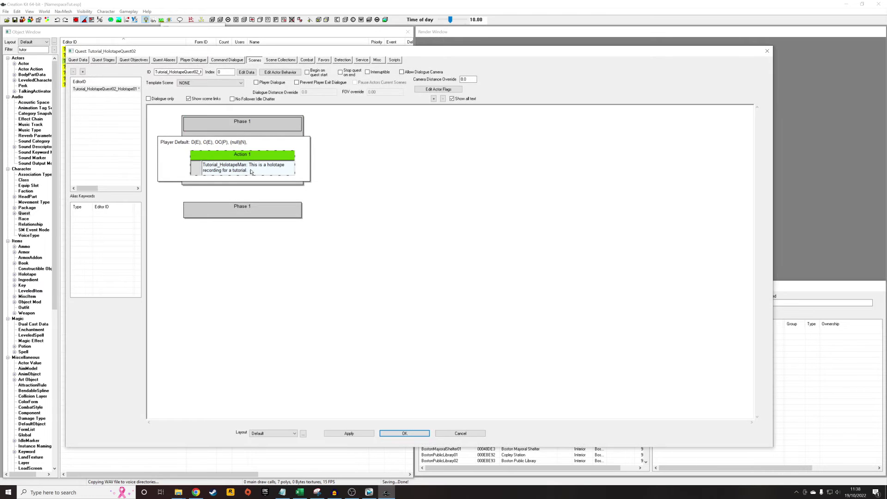
pyautogui.doubleClick(249, 172)
pyautogui.click(137, 134)
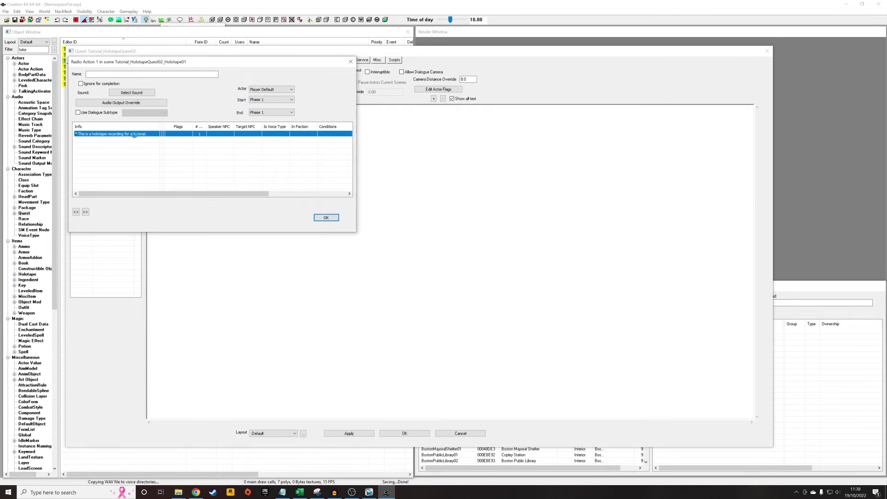
pyautogui.doubleClick(362, 145)
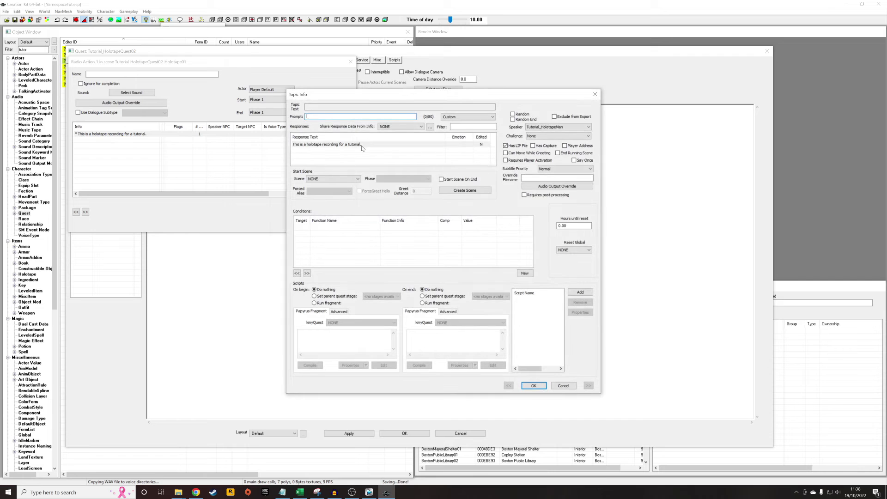
pyautogui.click(379, 150)
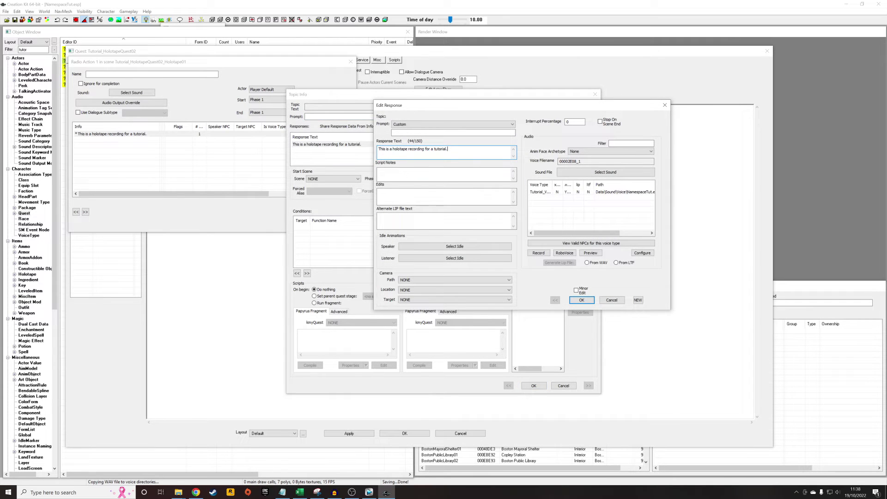
pyautogui.press('Tab')
pyautogui.click(562, 162)
pyautogui.moveTo(178, 492)
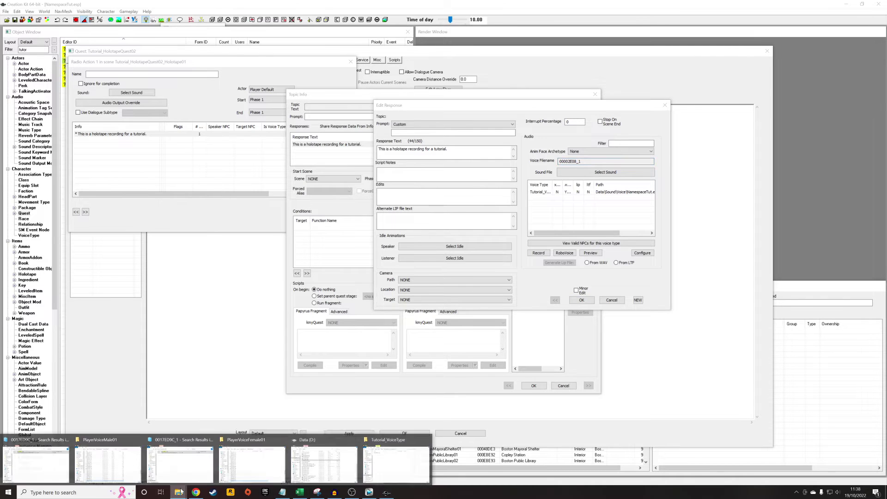
pyautogui.moveTo(406, 451)
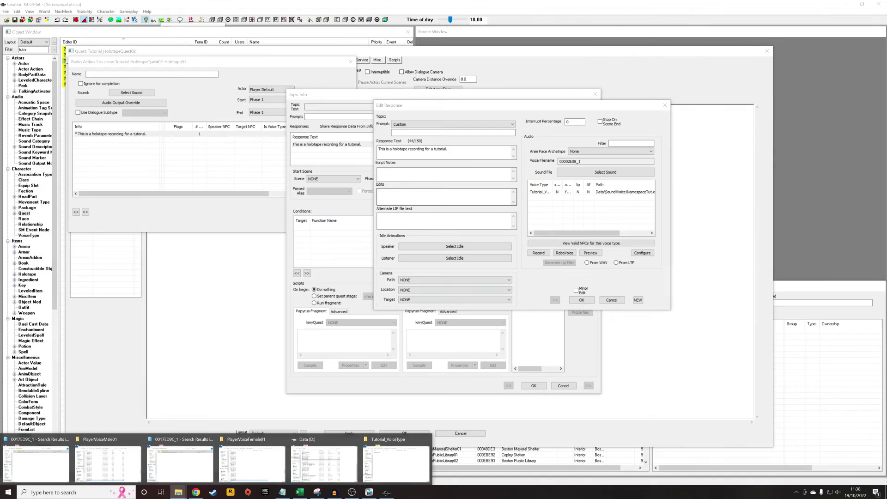
pyautogui.click(582, 300)
pyautogui.click(533, 386)
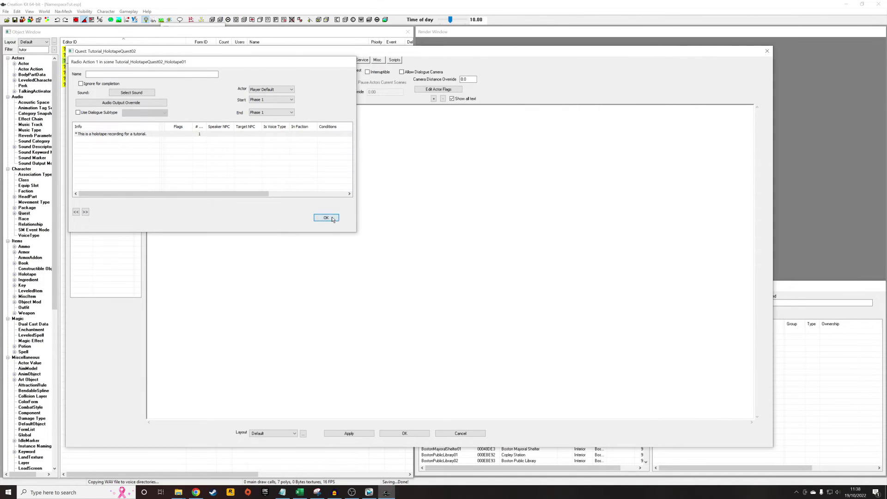
pyautogui.click(327, 218)
# - Close the quest window, show the Holotape category, and delete the 'tutor' filter text
pyautogui.click(411, 432)
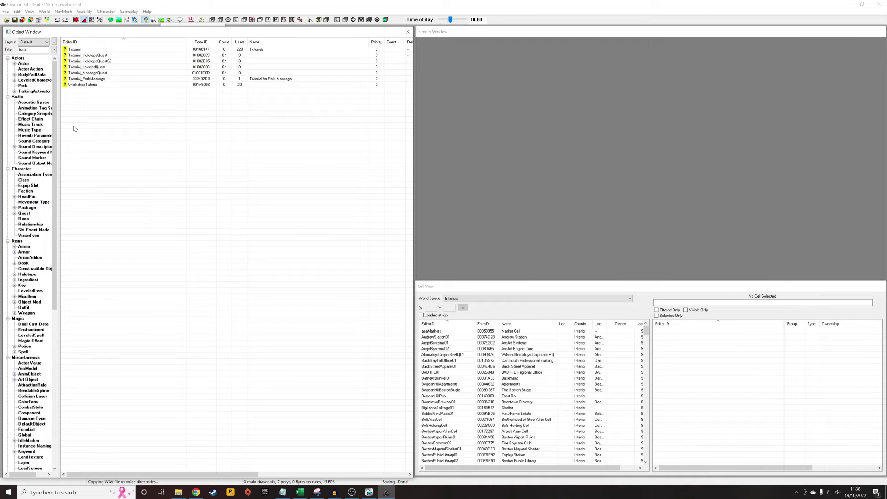
pyautogui.click(37, 114)
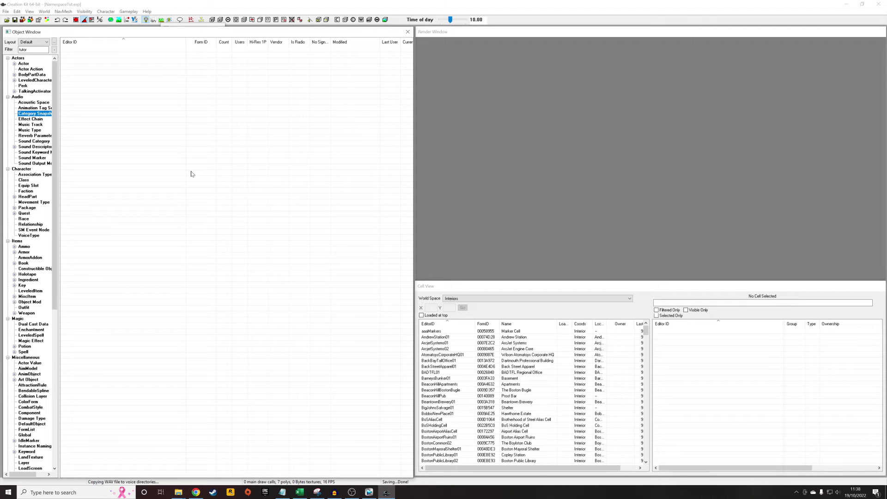
pyautogui.press('h')
pyautogui.press('o')
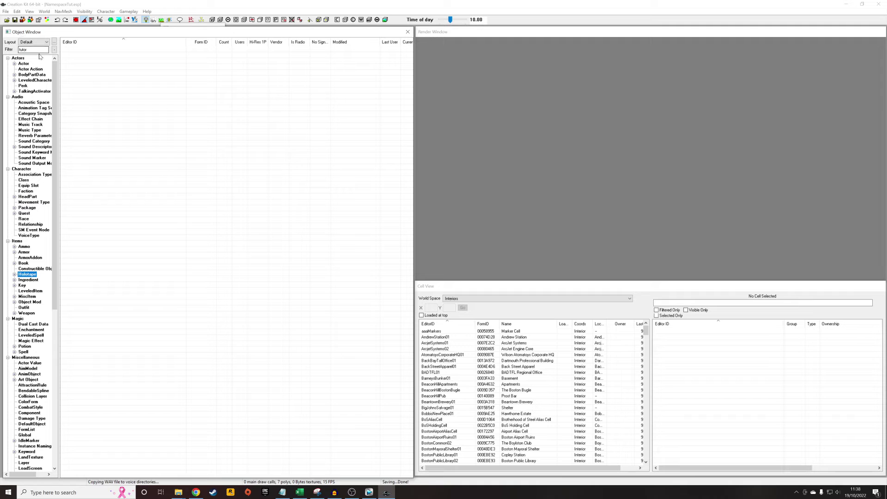
pyautogui.doubleClick(23, 49)
pyautogui.press('BackSpace')
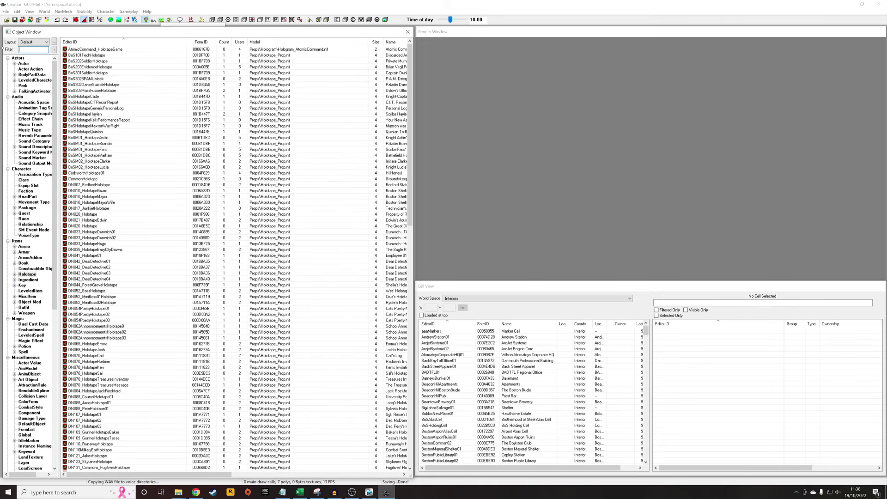
pyautogui.scroll(-7, 247, 114)
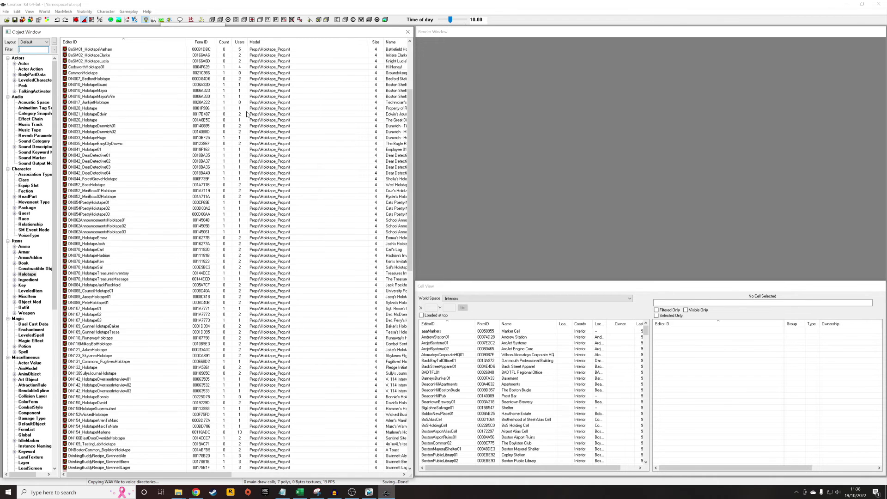
pyautogui.scroll(7, 247, 114)
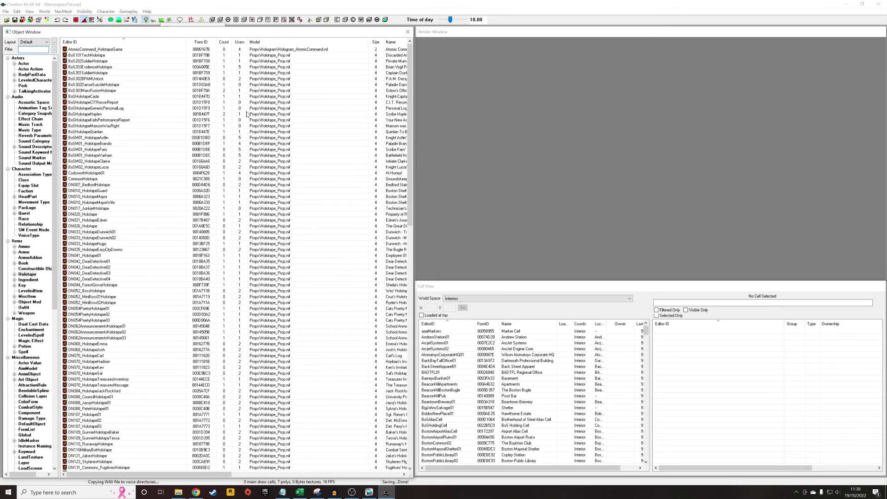
# - Open BoS101TechHolotape and set its ID to Tutorial_Holotape and name to Tutorial Holotape
pyautogui.click(273, 56)
pyautogui.press('Return')
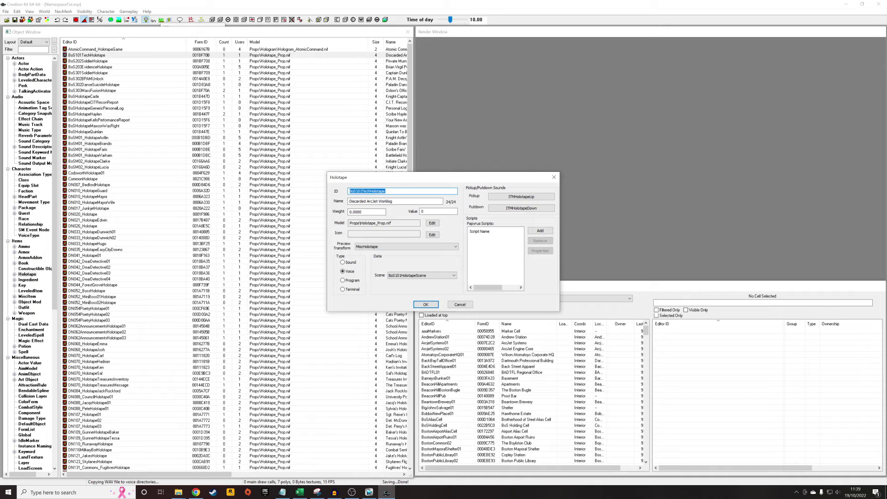
pyautogui.write('Tutorial_Holotape')
pyautogui.press('Tab')
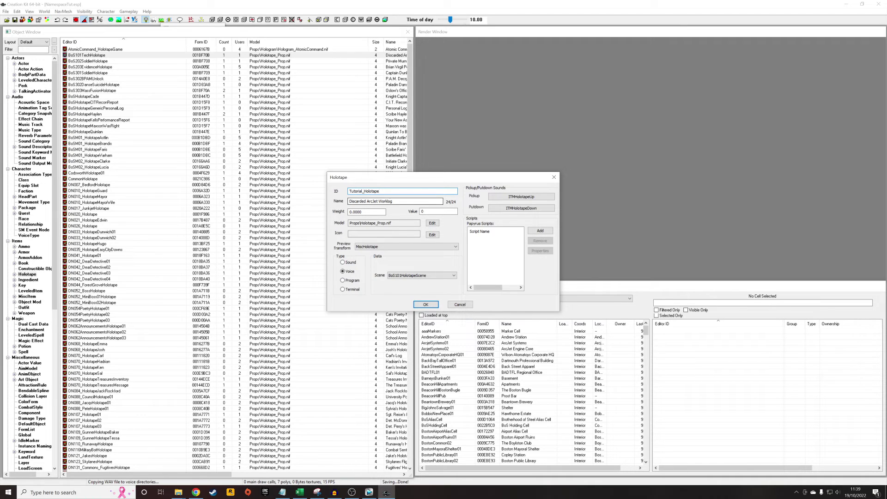
pyautogui.write('Tutorial Holotape')
pyautogui.click(363, 202)
# - Link scene Tutorial_HolotapeQuest02_Holotape01 and save it as a new form
pyautogui.click(433, 276)
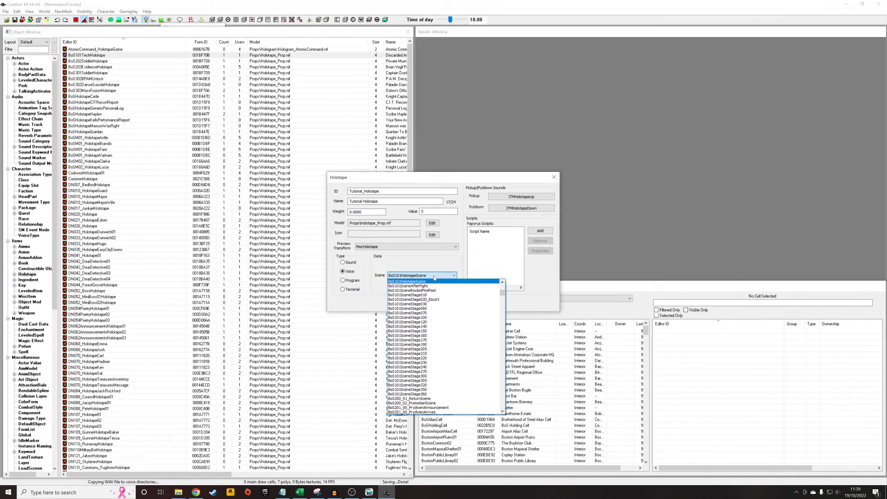
pyautogui.write('tut')
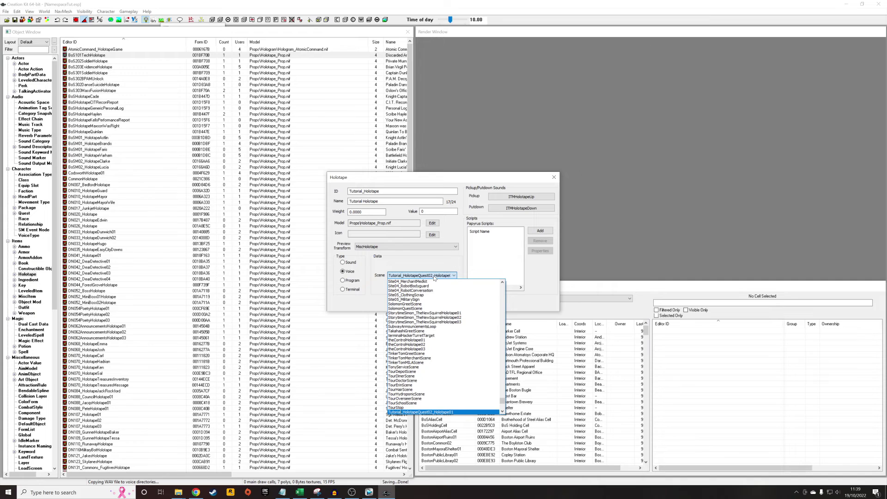
pyautogui.press('Down')
pyautogui.press('Up')
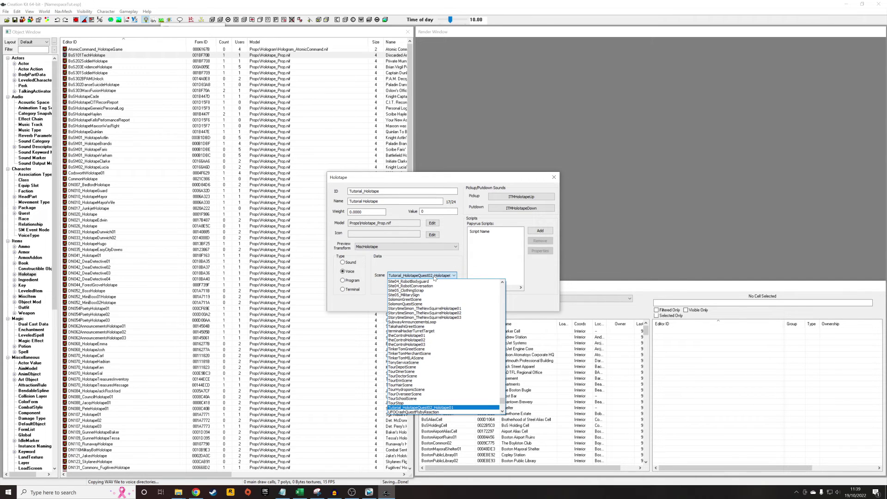
pyautogui.click(434, 276)
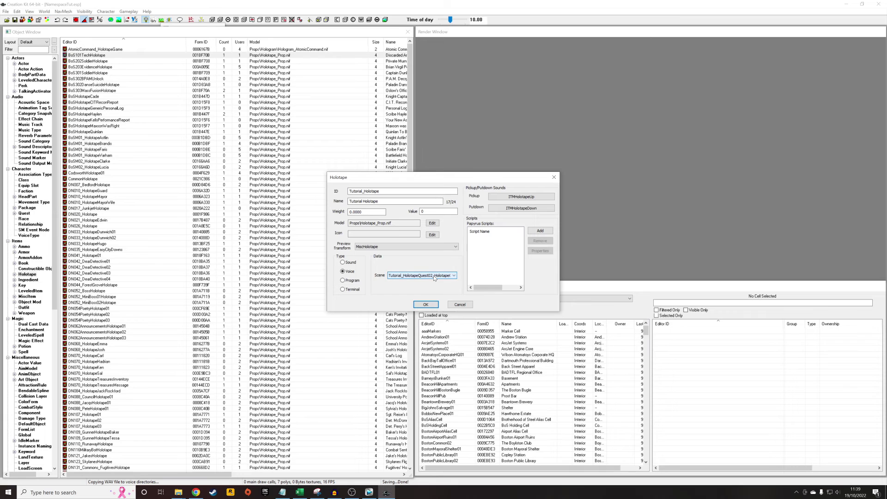
pyautogui.click(425, 304)
pyautogui.click(464, 273)
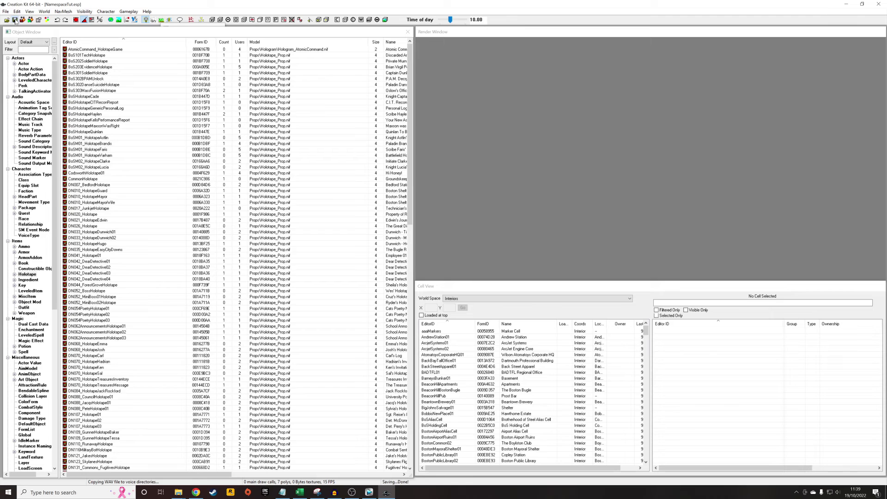
pyautogui.click(90, 61)
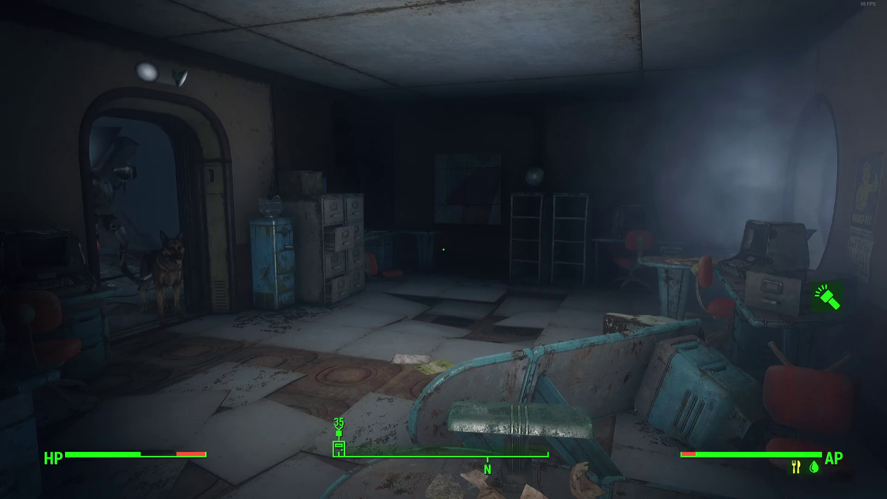
# - In the Pip-Boy, go to INV > MISC and scroll down to Tutorial Holotape
pyautogui.press('w')
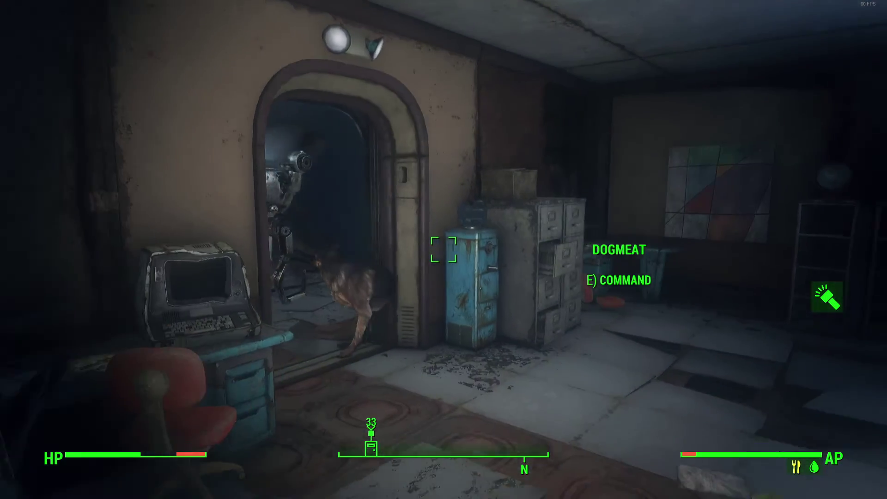
pyautogui.press('Tab')
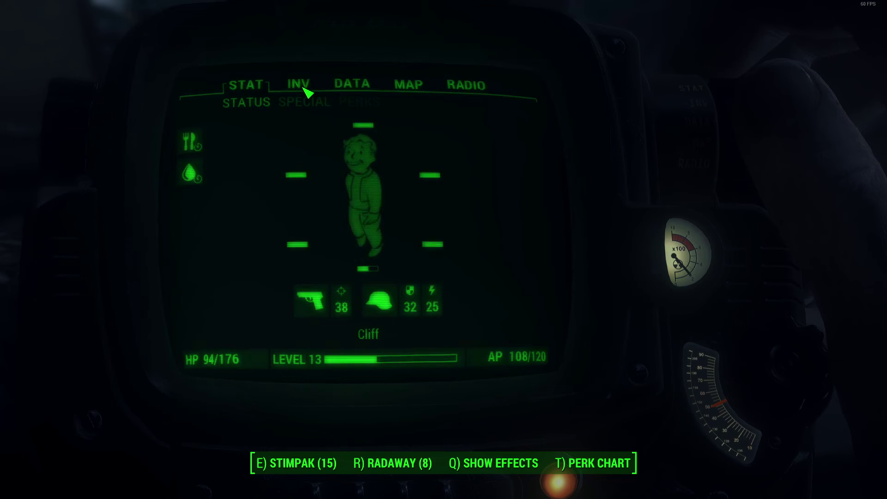
pyautogui.click(301, 85)
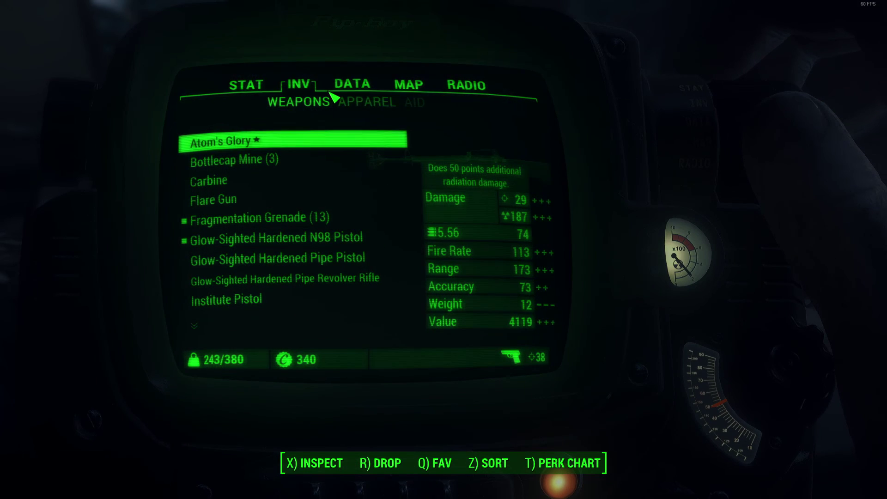
pyautogui.click(416, 106)
pyautogui.click(362, 109)
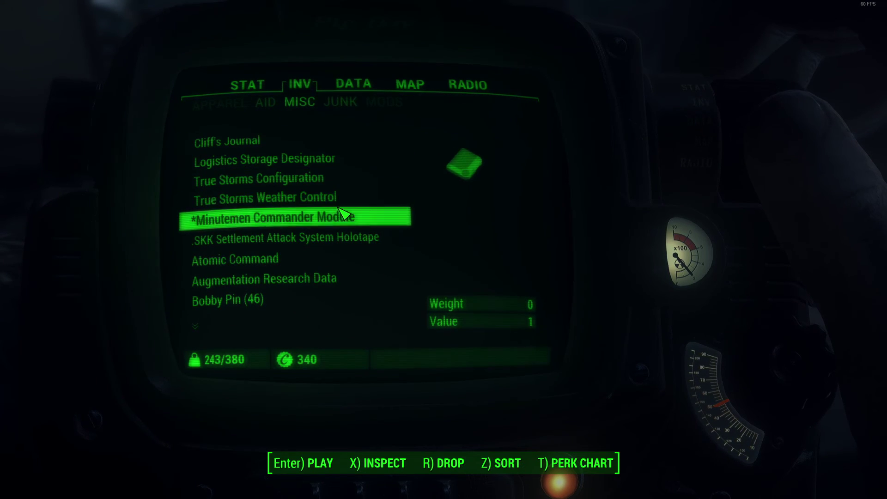
pyautogui.scroll(-1, 341, 218)
pyautogui.scroll(-9, 339, 222)
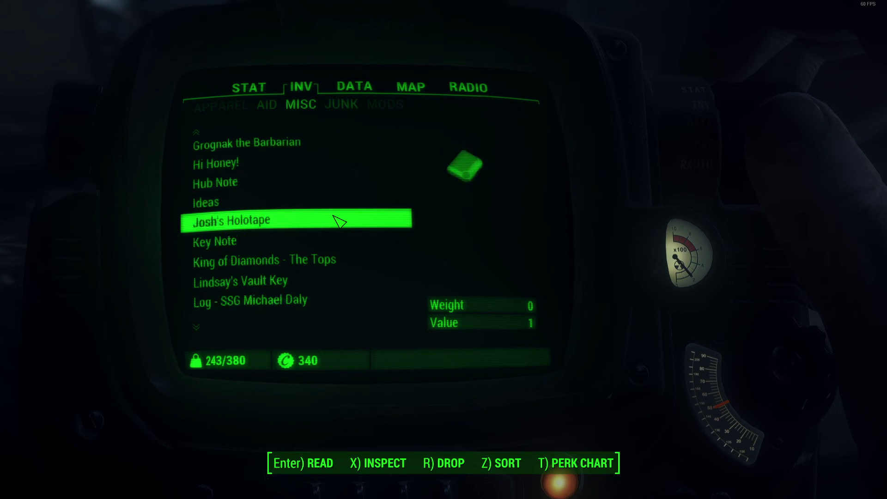
pyautogui.scroll(-4, 339, 222)
pyautogui.scroll(-11, 339, 221)
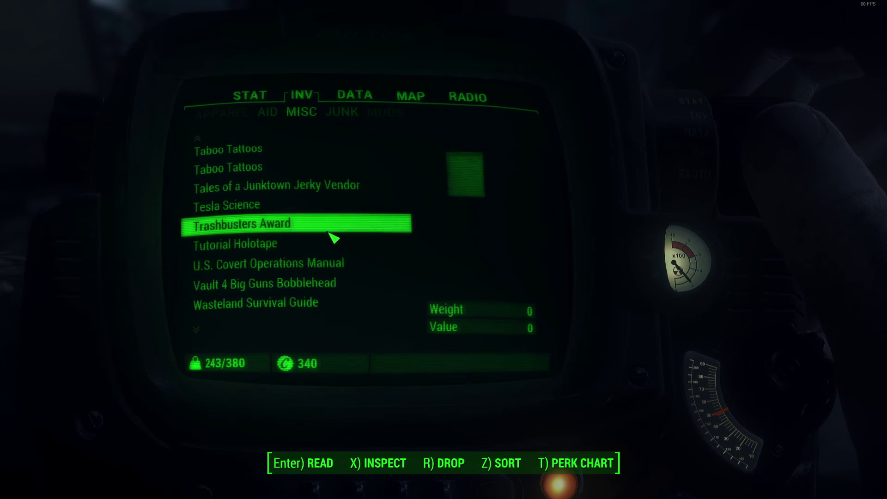
# - Play Tutorial Holotape from the Pip-Boy, return to the game, and loot Pre-War Money from the file cabinet
pyautogui.click(326, 241)
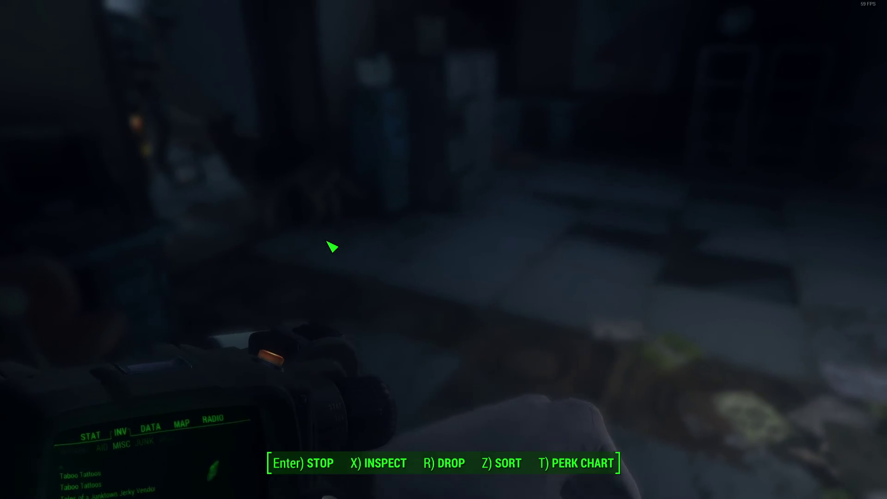
pyautogui.press('Tab')
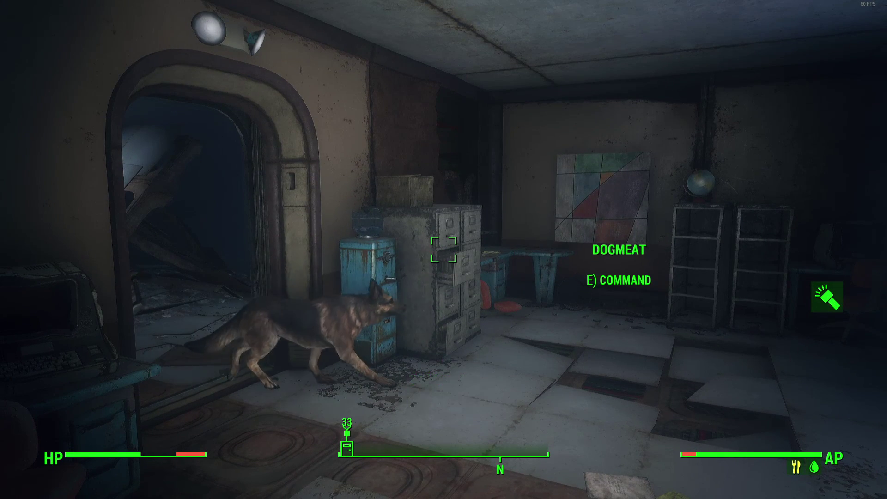
pyautogui.press('Tab')
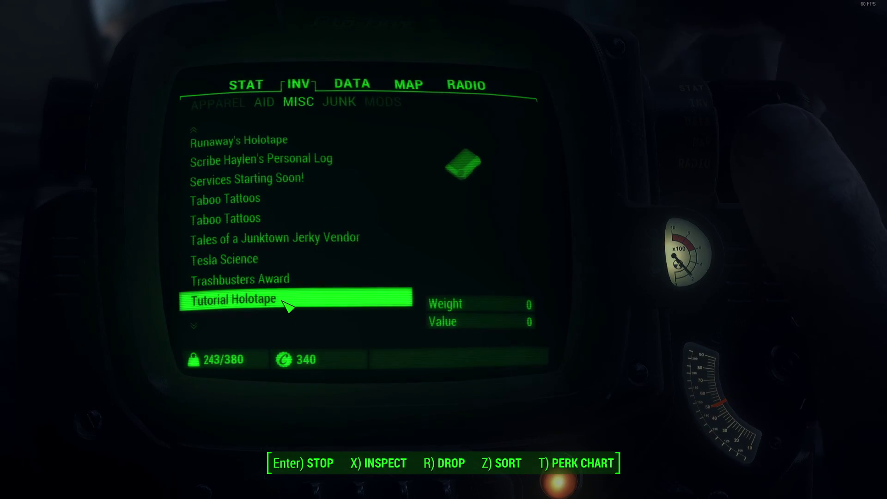
pyautogui.press('Tab')
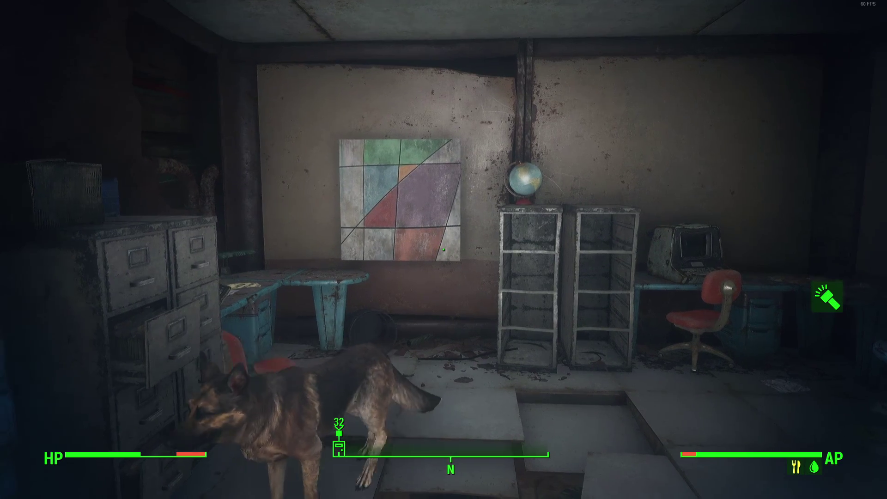
pyautogui.press('w')
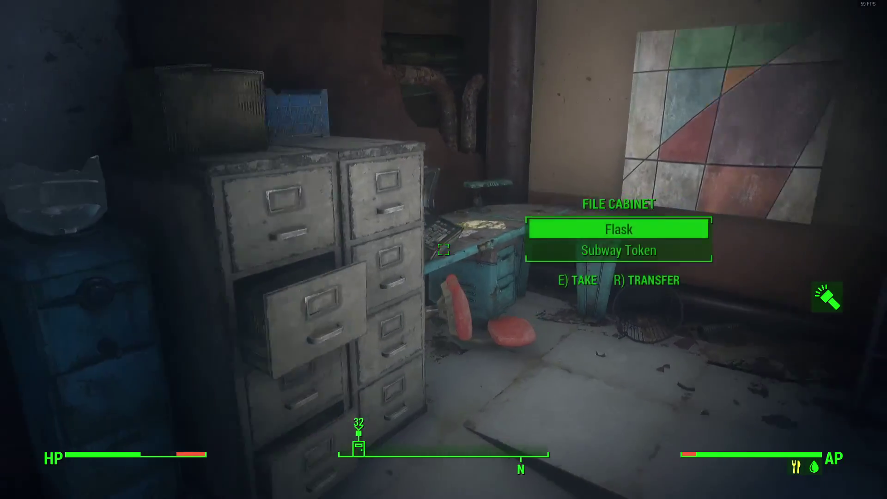
pyautogui.press('e')
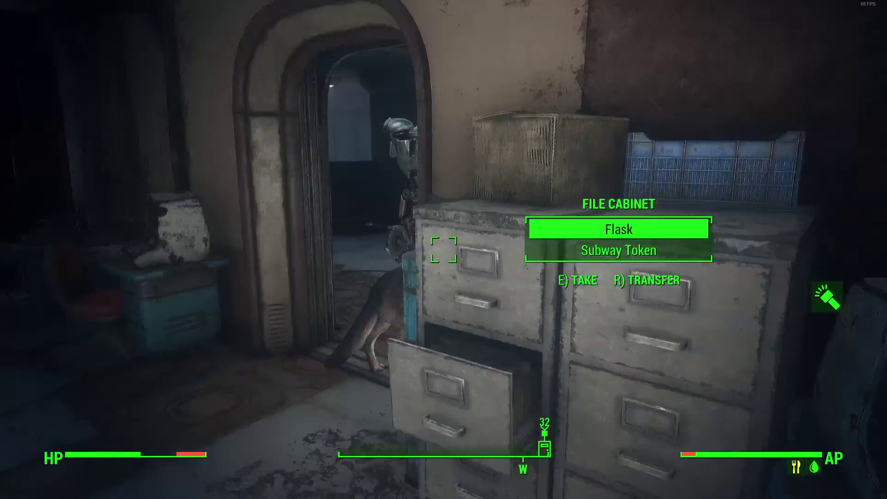